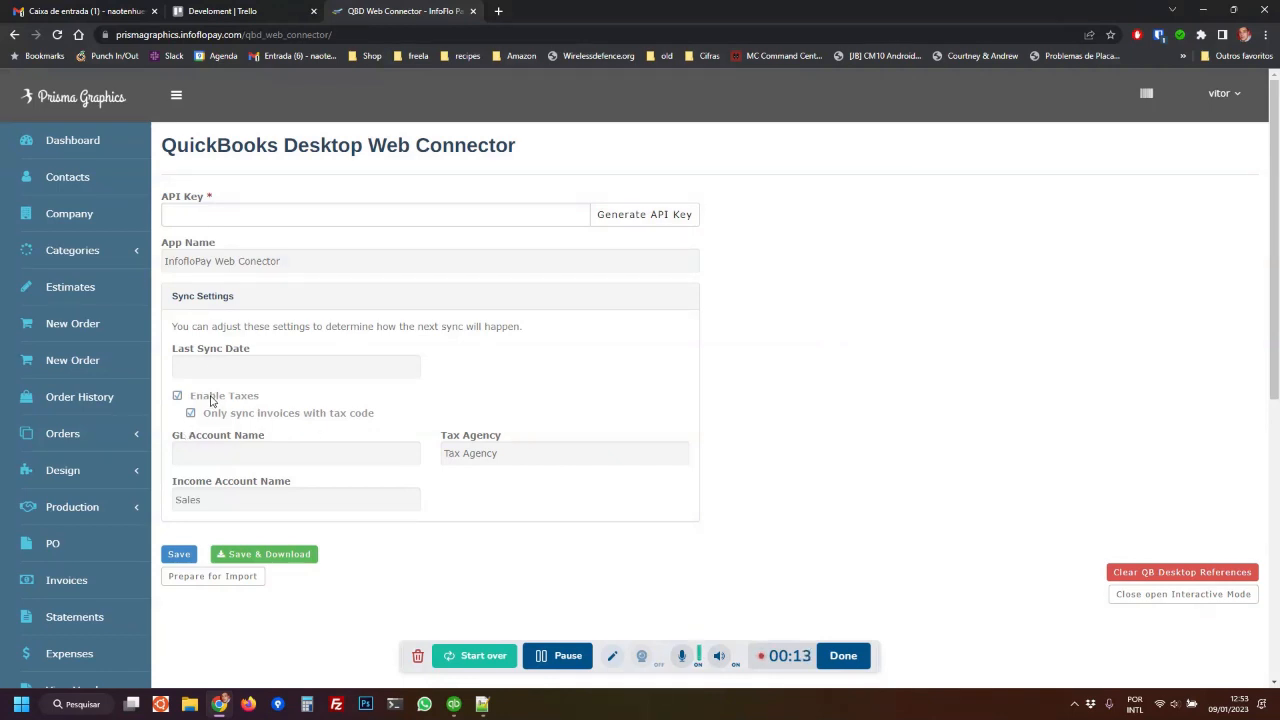
Turn off the option to only sync invoices with tax code in the connector's sync settings.
click(200, 399)
click(212, 401)
click(222, 414)
click(278, 412)
Review the GL Account Name, Tax Agency and Income Account Name fields in the sync settings.
drag(188, 440, 279, 438)
drag(441, 440, 519, 442)
drag(175, 483, 300, 482)
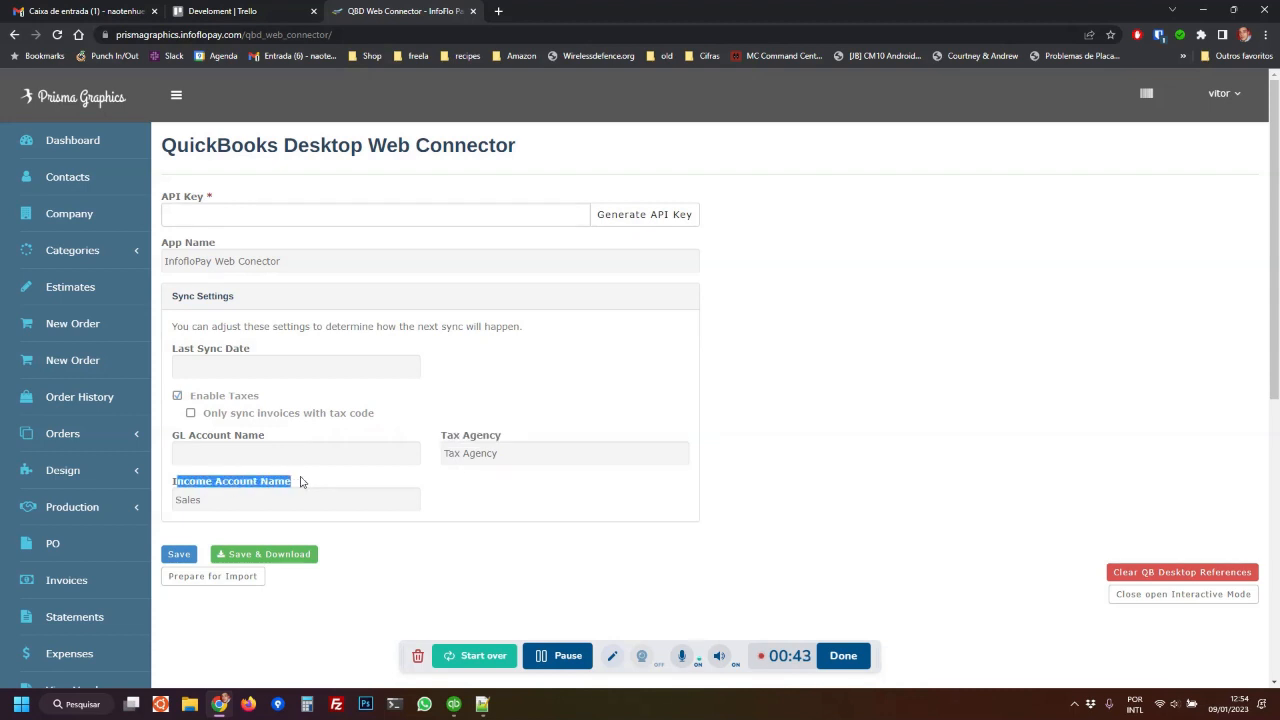
drag(190, 440, 267, 438)
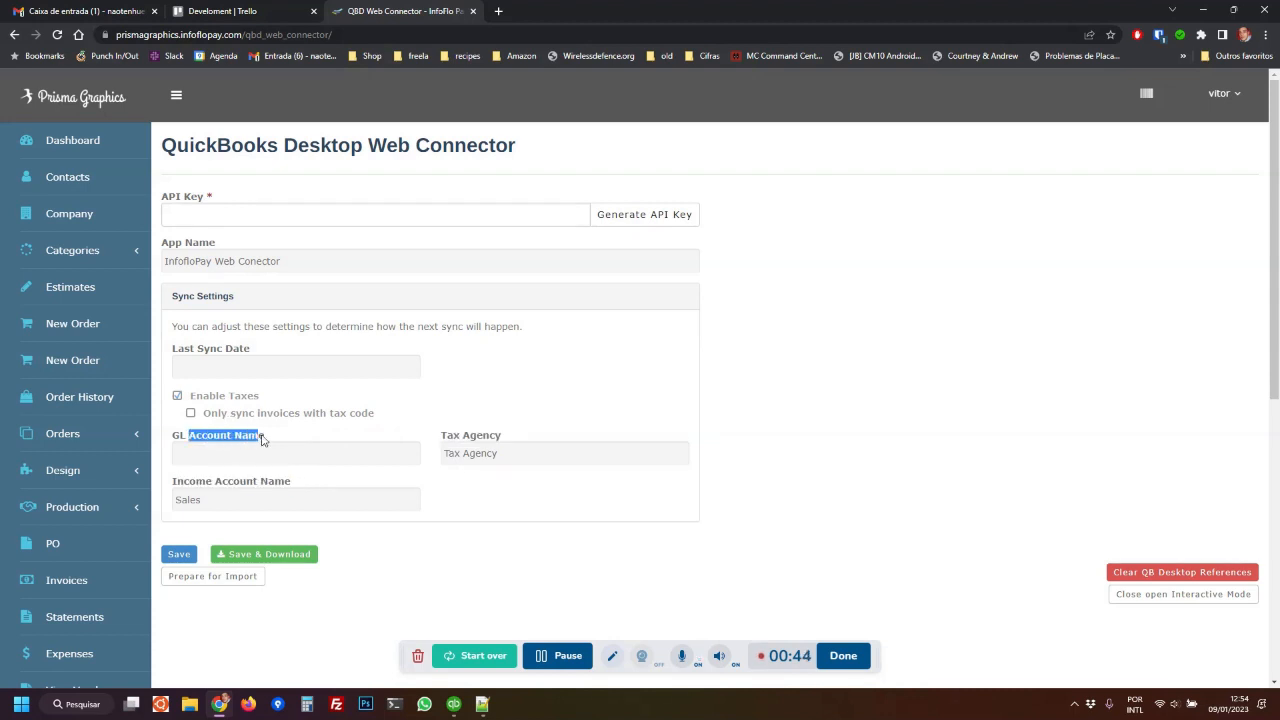
Switch to QuickBooks Desktop, open a blank invoice and set its account to New Account Receivable.
click(454, 704)
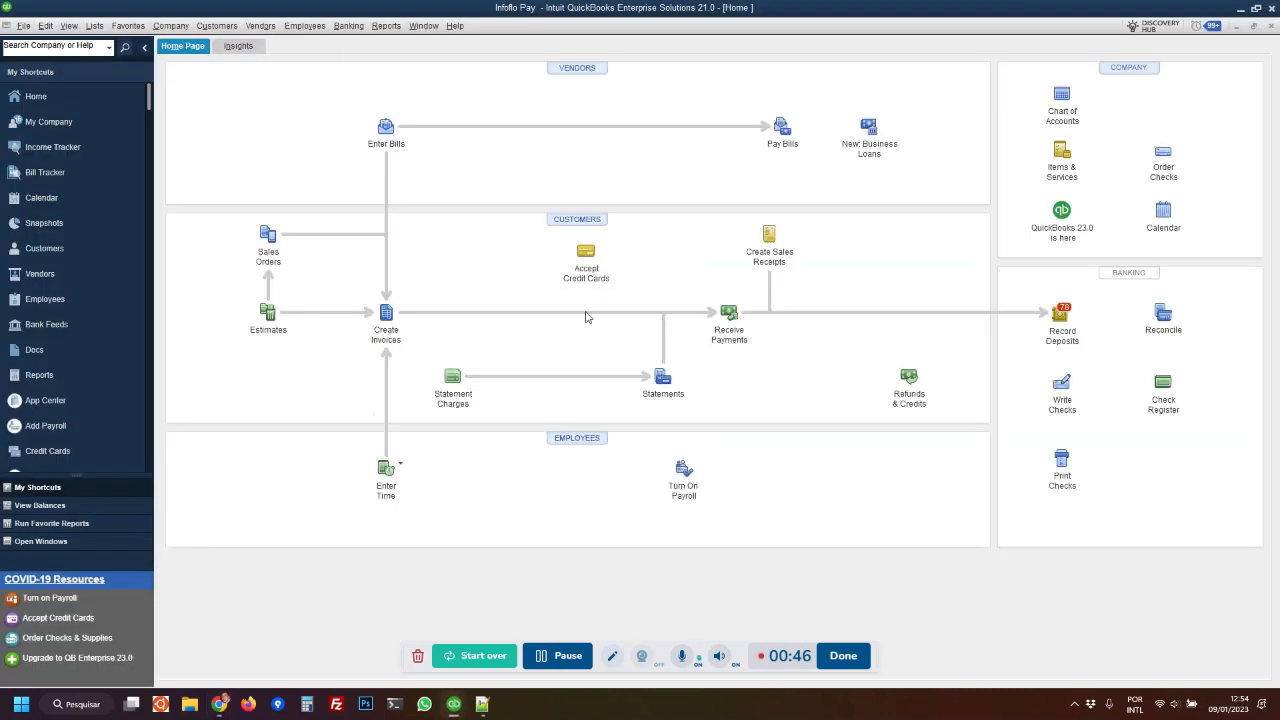
click(386, 316)
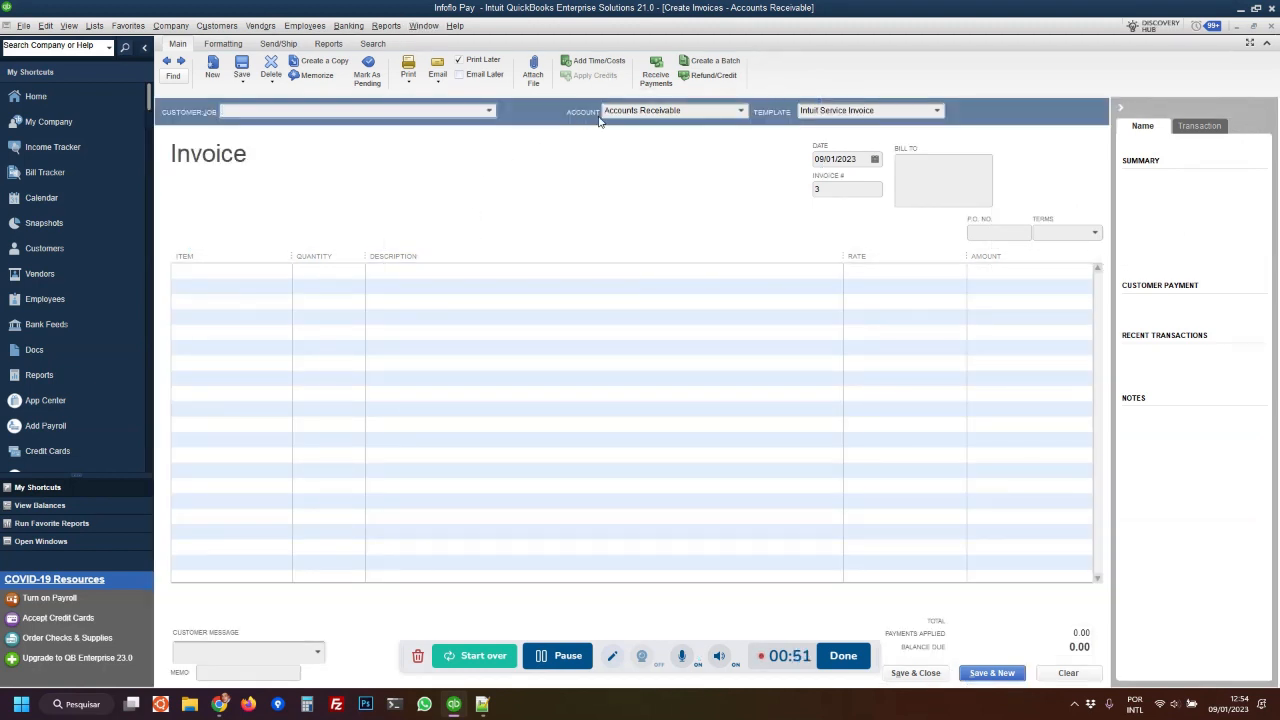
click(703, 110)
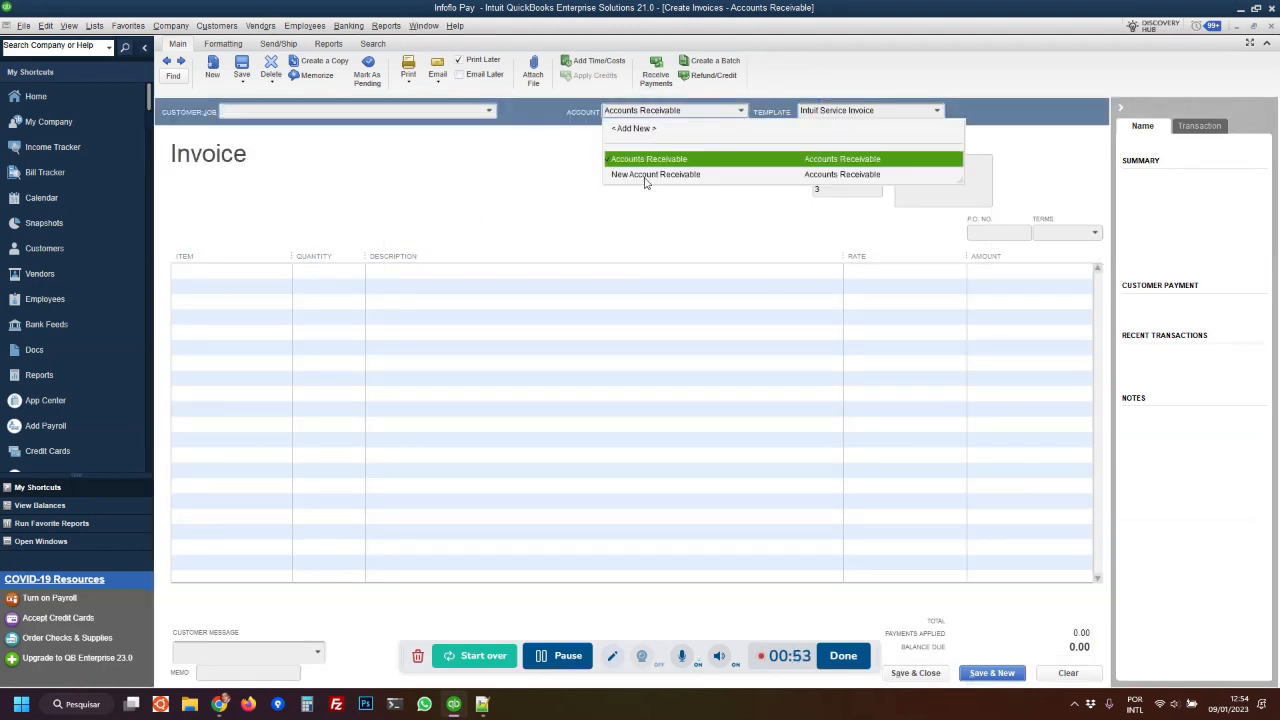
click(645, 172)
click(665, 110)
click(665, 163)
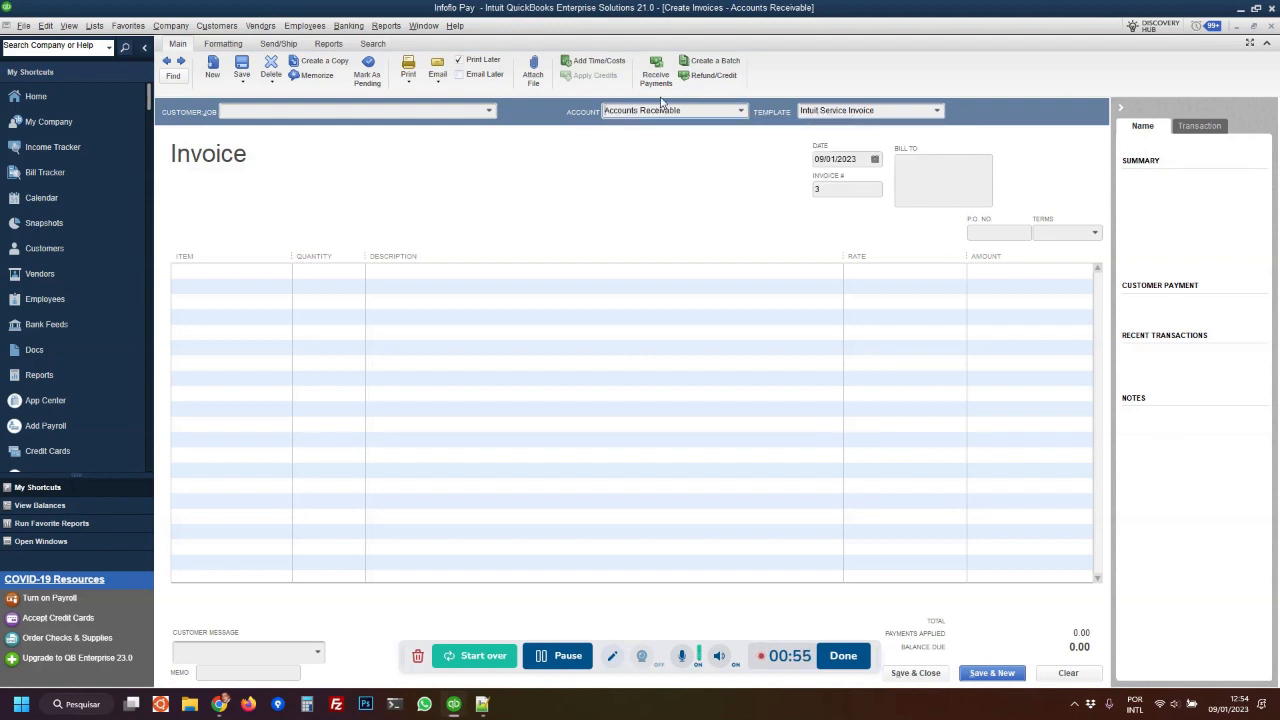
click(741, 111)
click(684, 173)
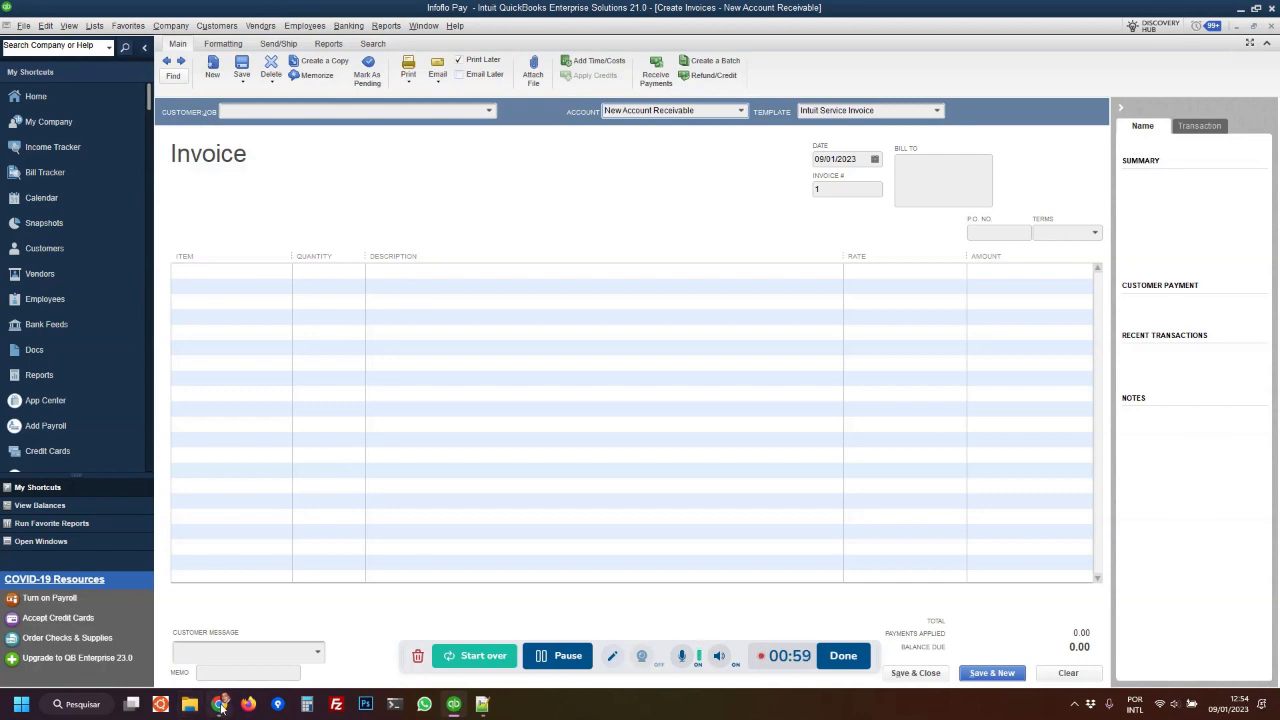
Compare the invoice's receivable account choices with the web connector's GL Account Name field, and close the blank invoice in QuickBooks.
click(219, 704)
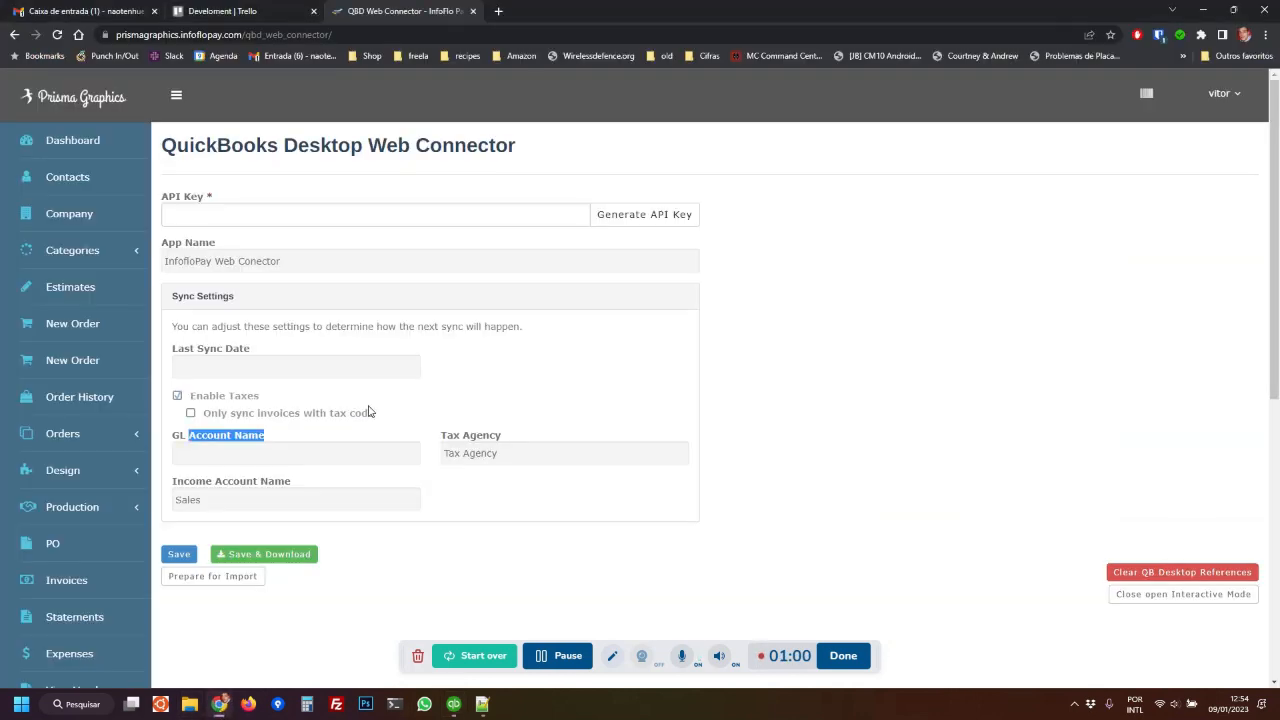
click(454, 704)
click(741, 111)
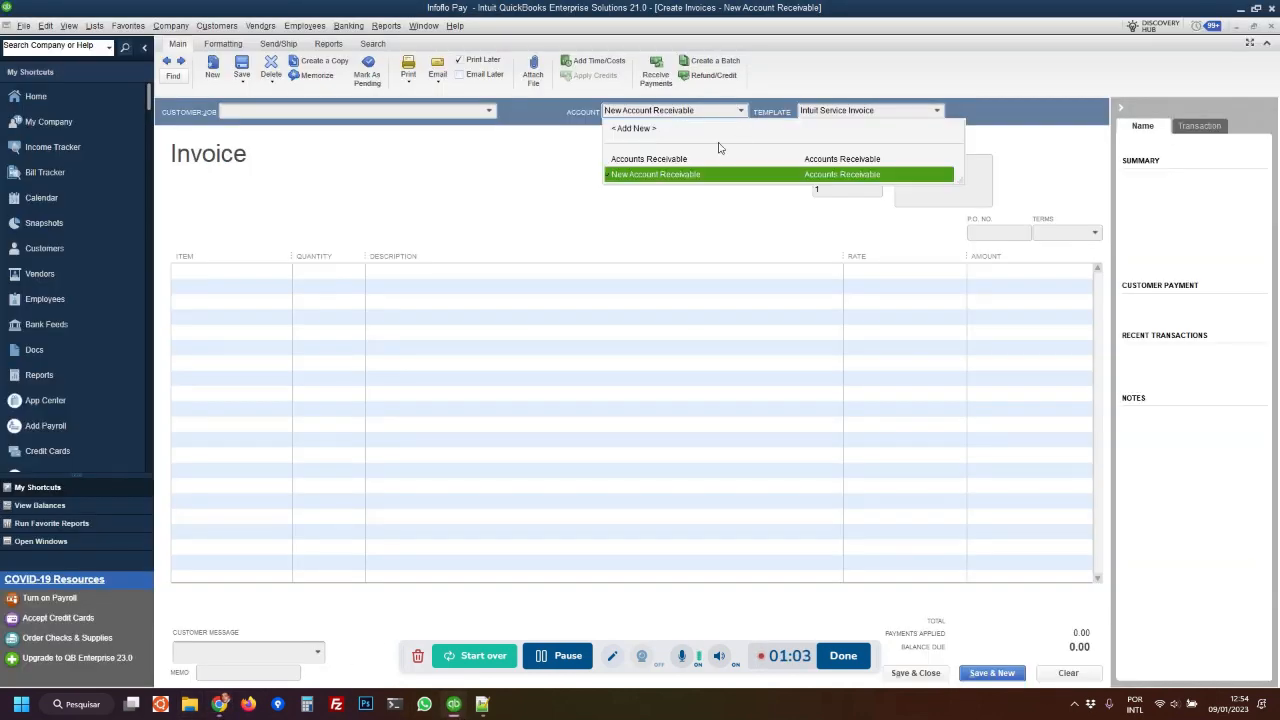
click(219, 704)
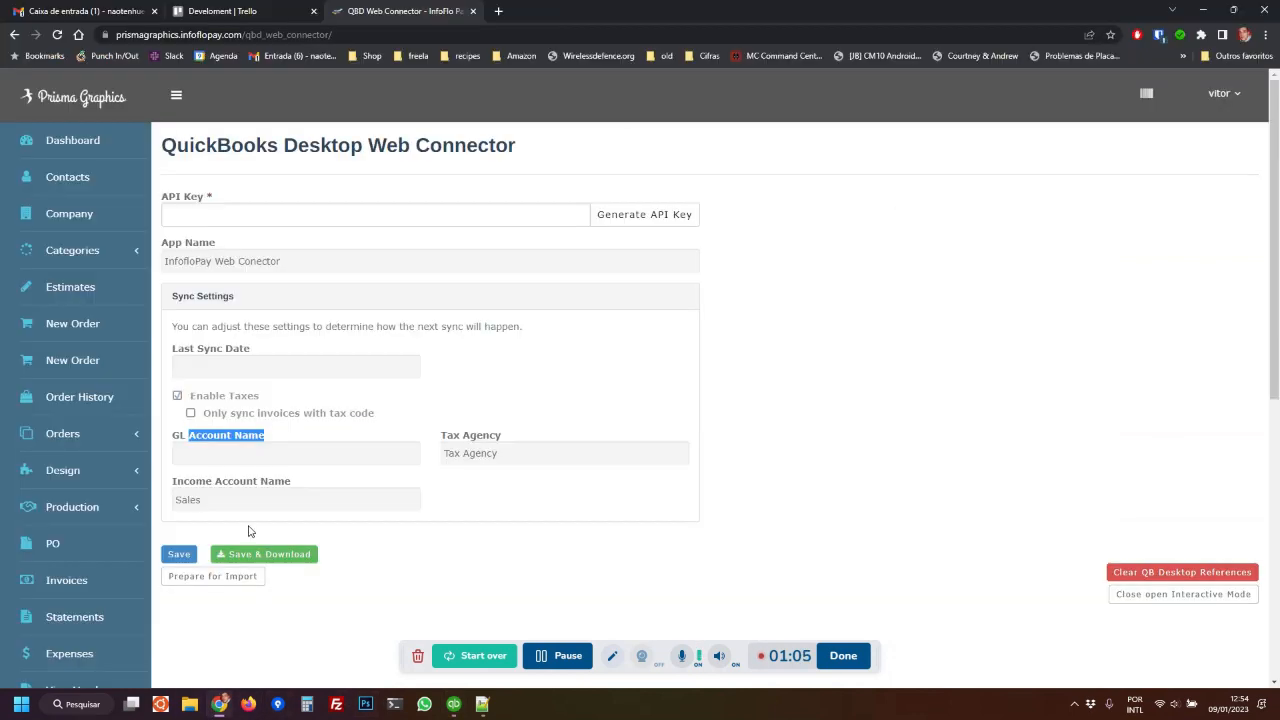
click(206, 453)
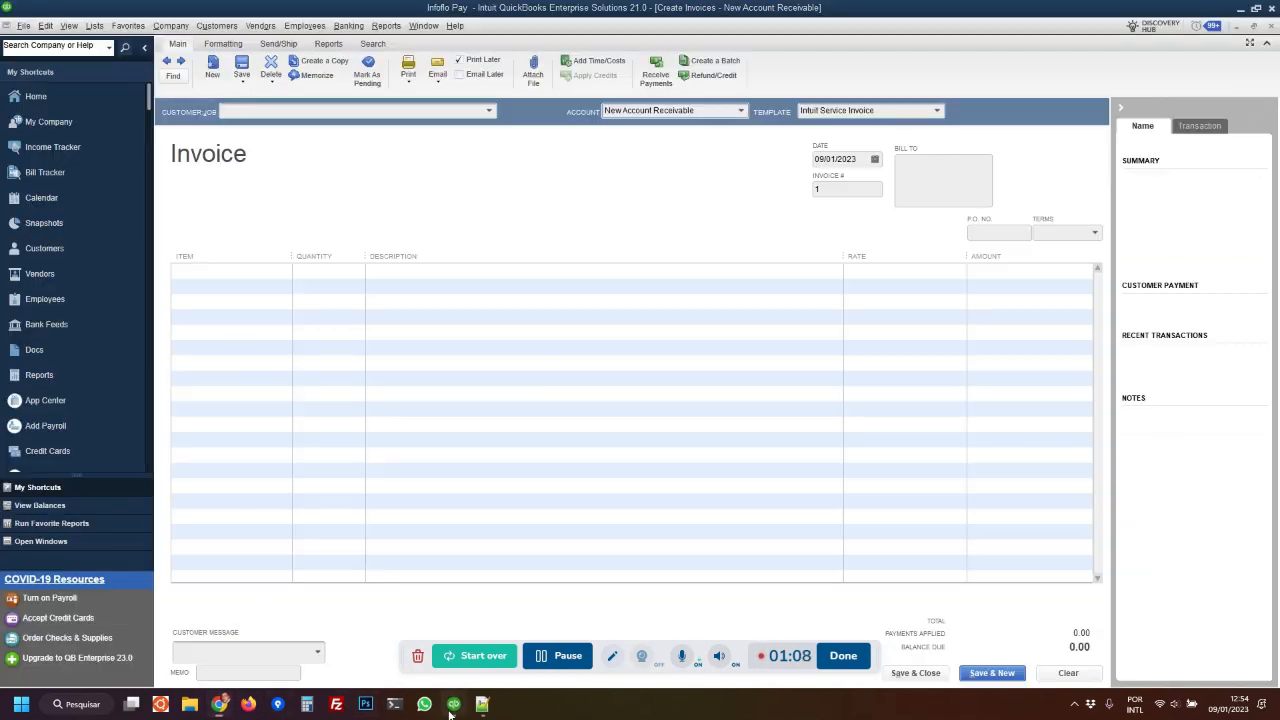
click(453, 704)
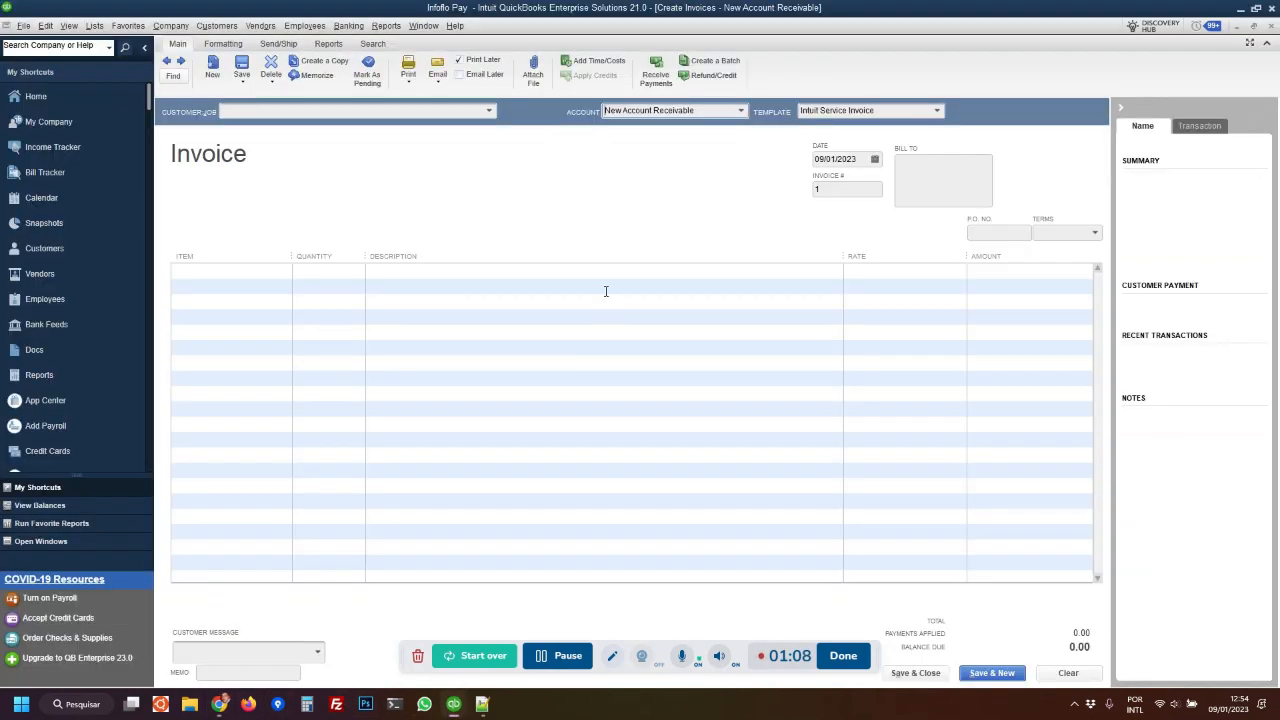
click(1270, 27)
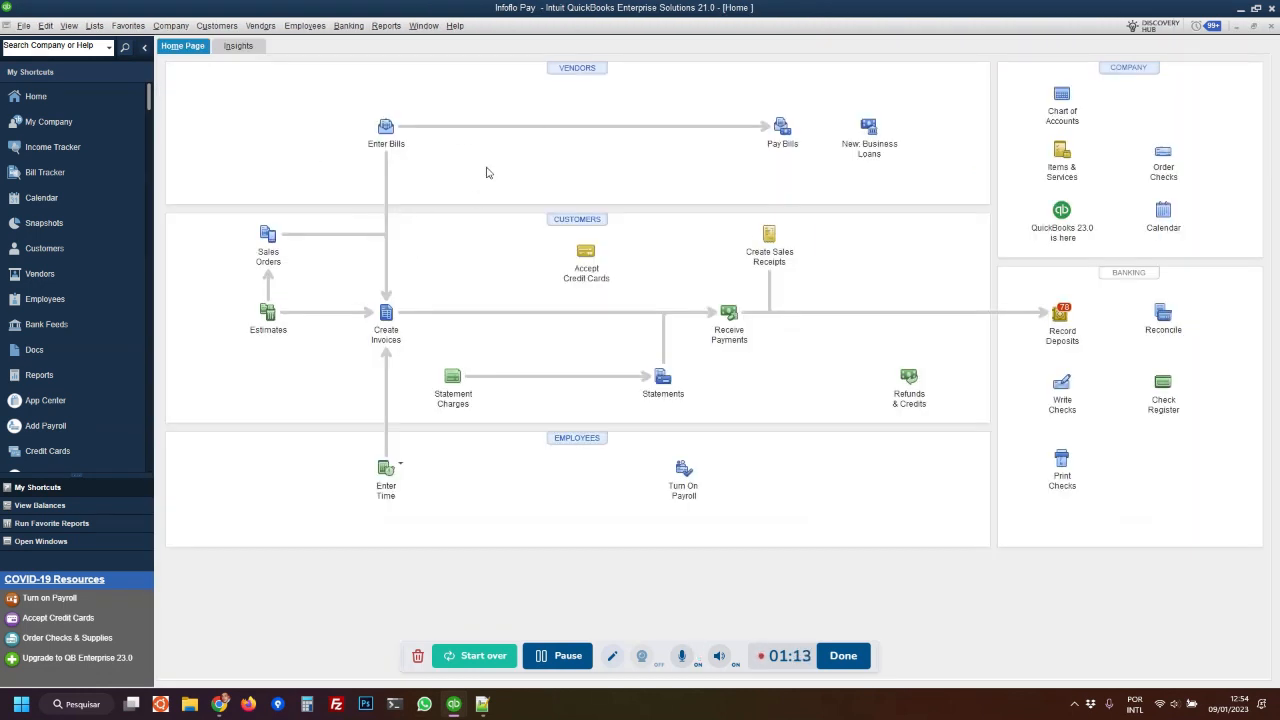
Open the company preferences for Sales Tax and set charging sales tax to Yes.
click(23, 25)
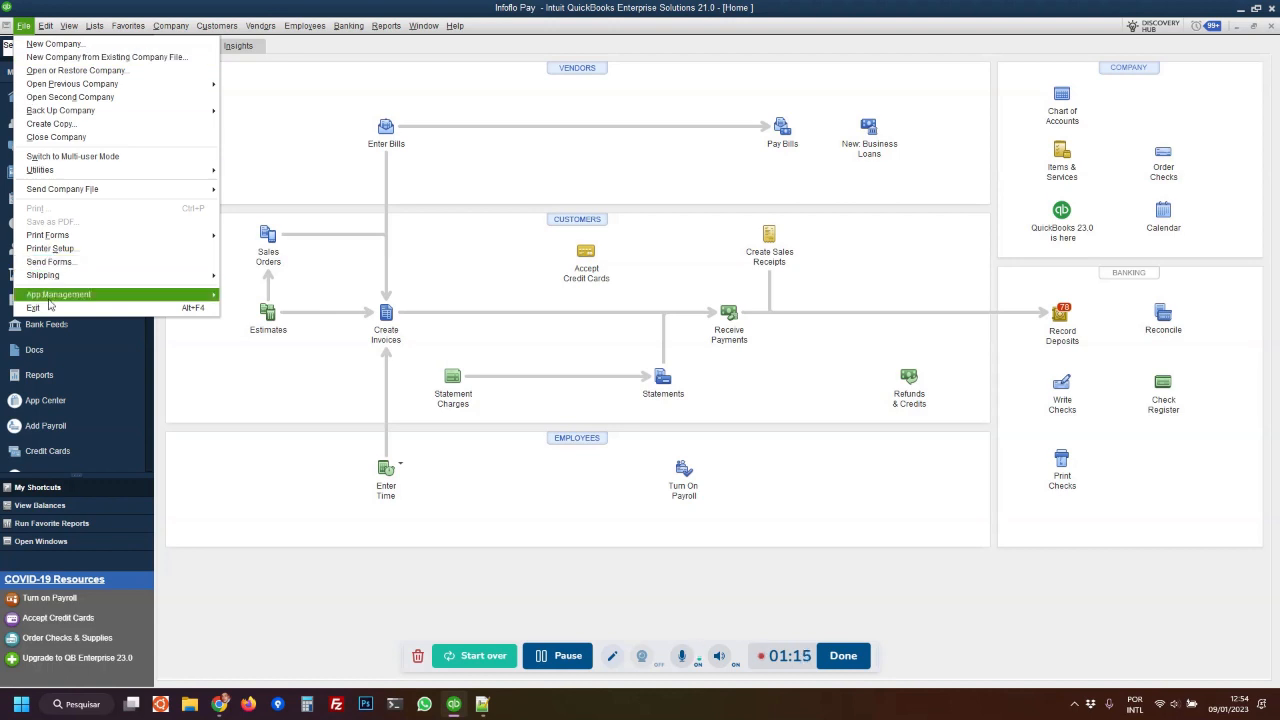
mouse_move(45, 25)
click(68, 215)
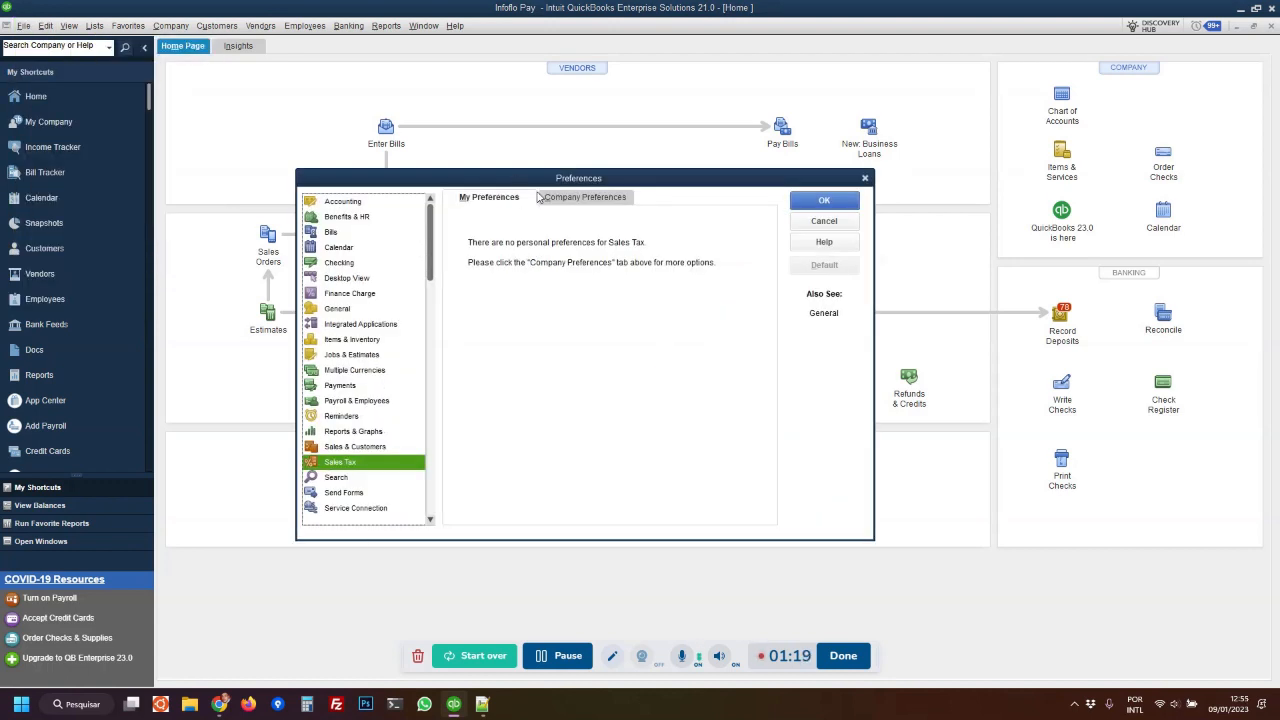
click(581, 198)
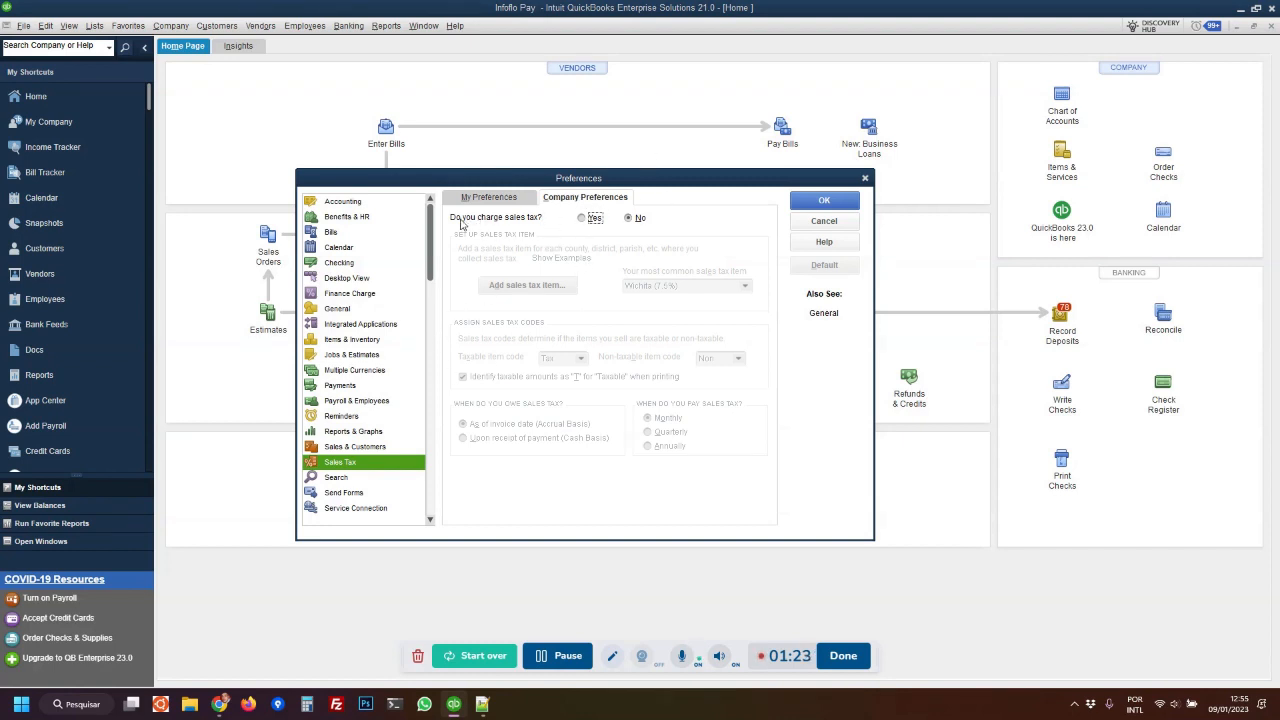
click(594, 220)
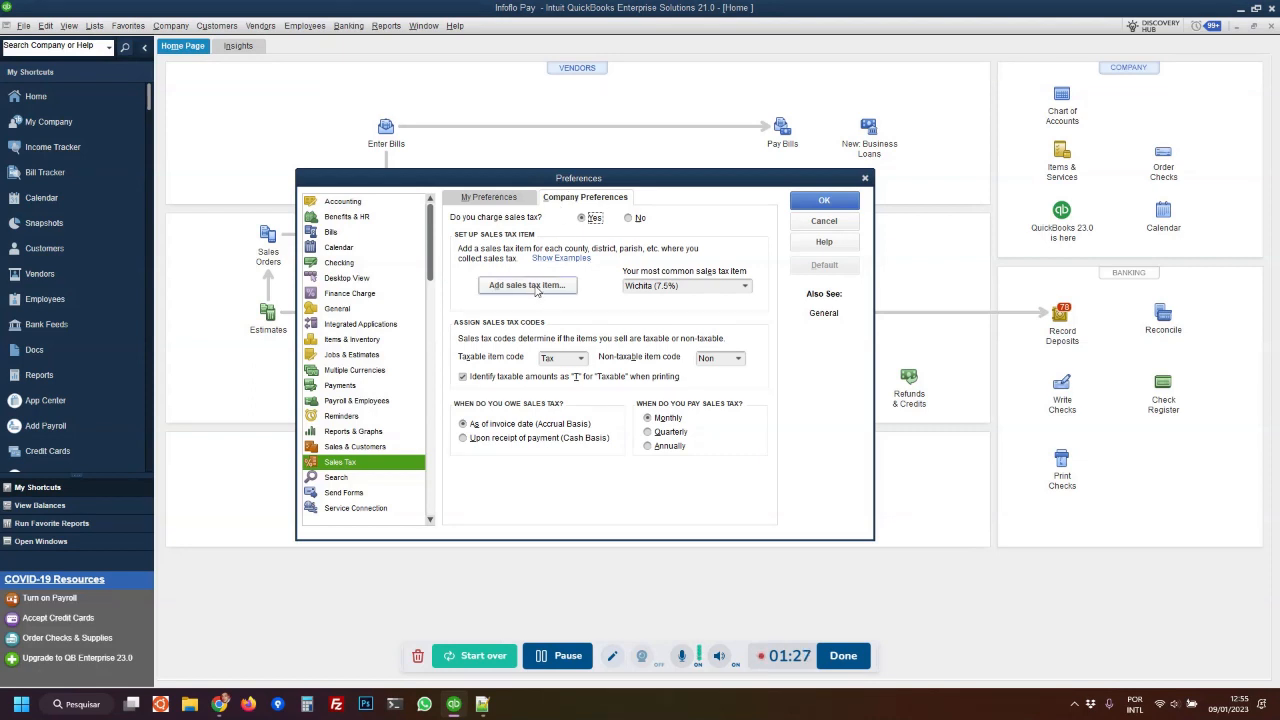
Start a new item of type Sales Tax Item and choose Tax Agency as the vendor to collect for.
click(527, 286)
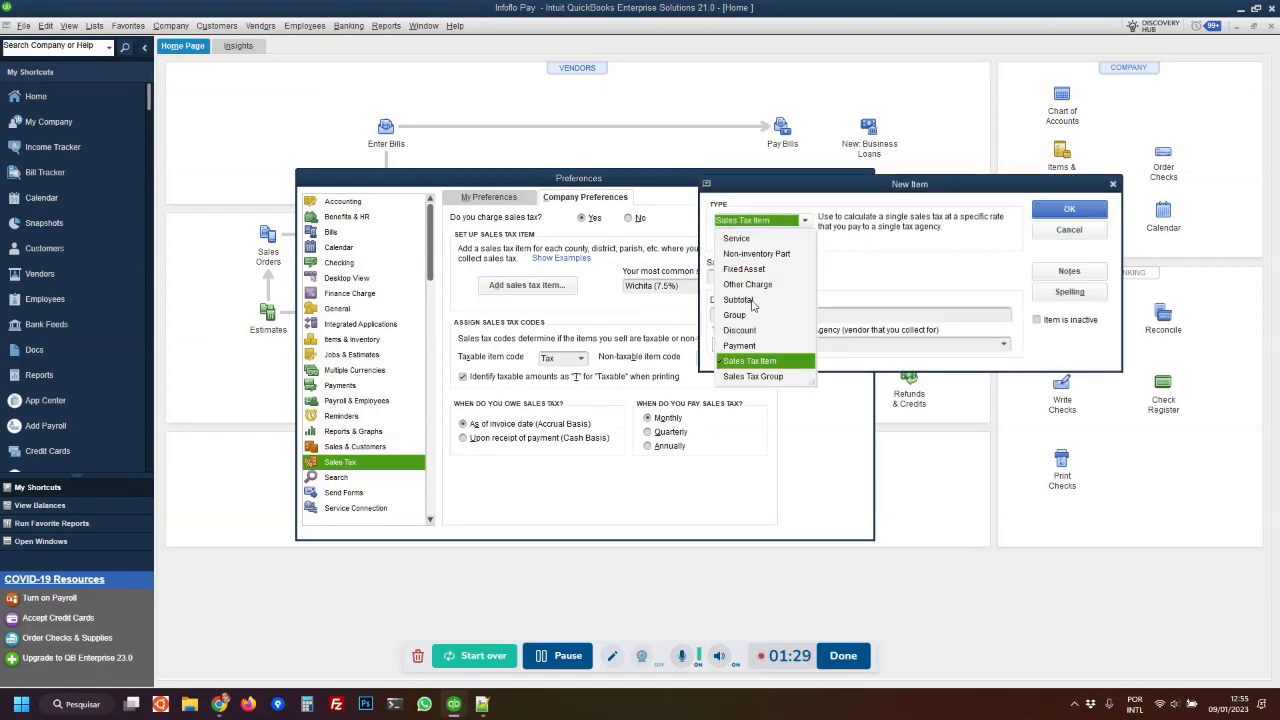
click(759, 366)
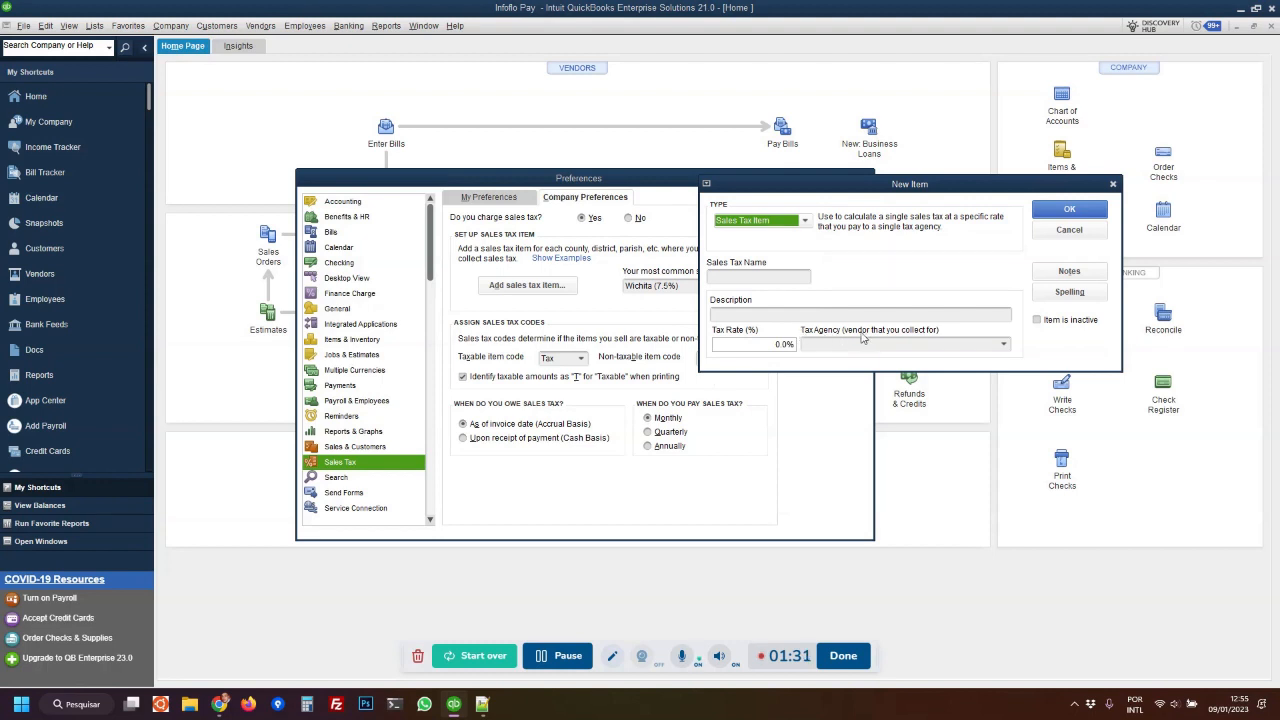
click(1003, 344)
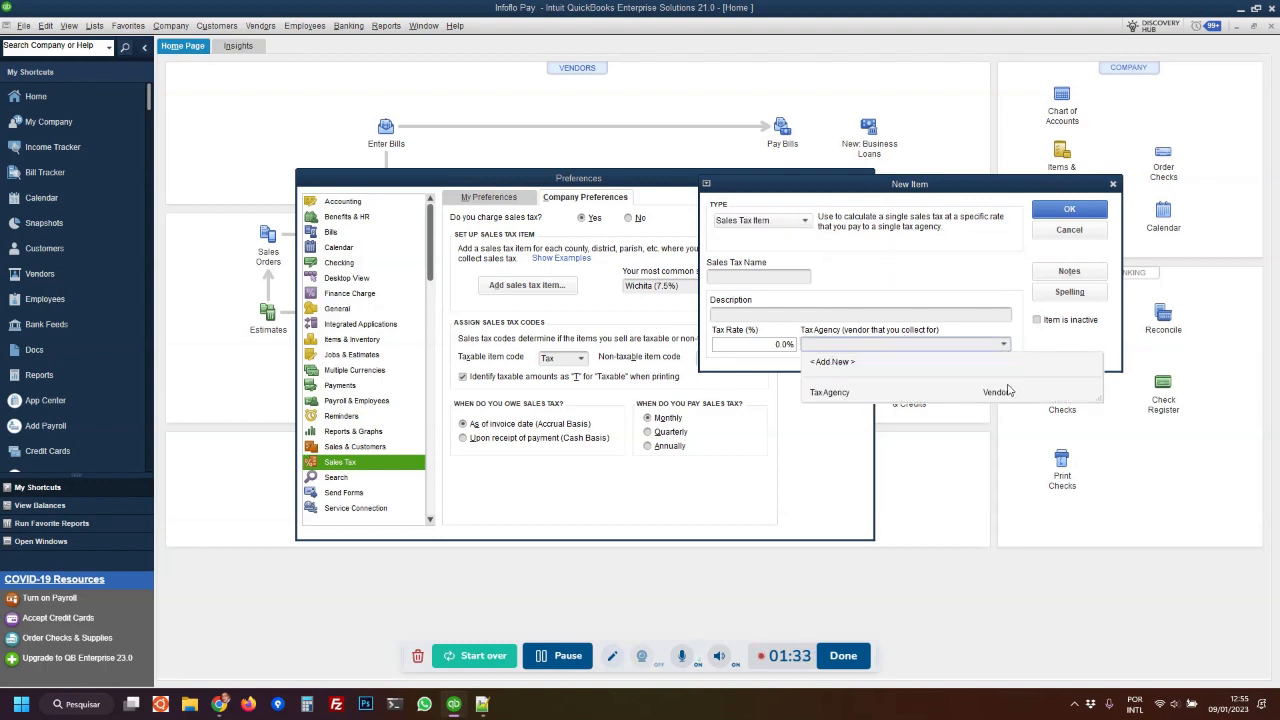
click(838, 396)
click(877, 345)
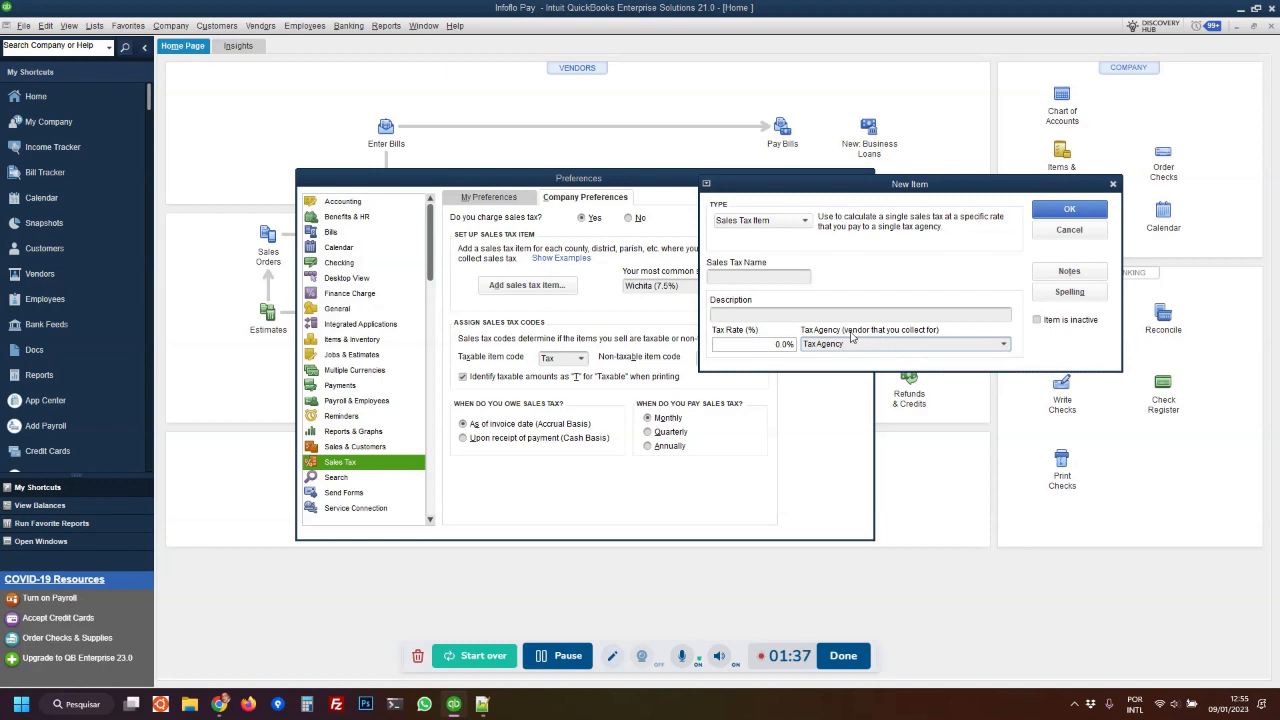
drag(857, 347, 798, 350)
click(857, 341)
drag(852, 343, 800, 340)
Switch to the browser and check the connector's Tax Agency value and Income Account Name field.
click(219, 704)
drag(526, 452, 444, 453)
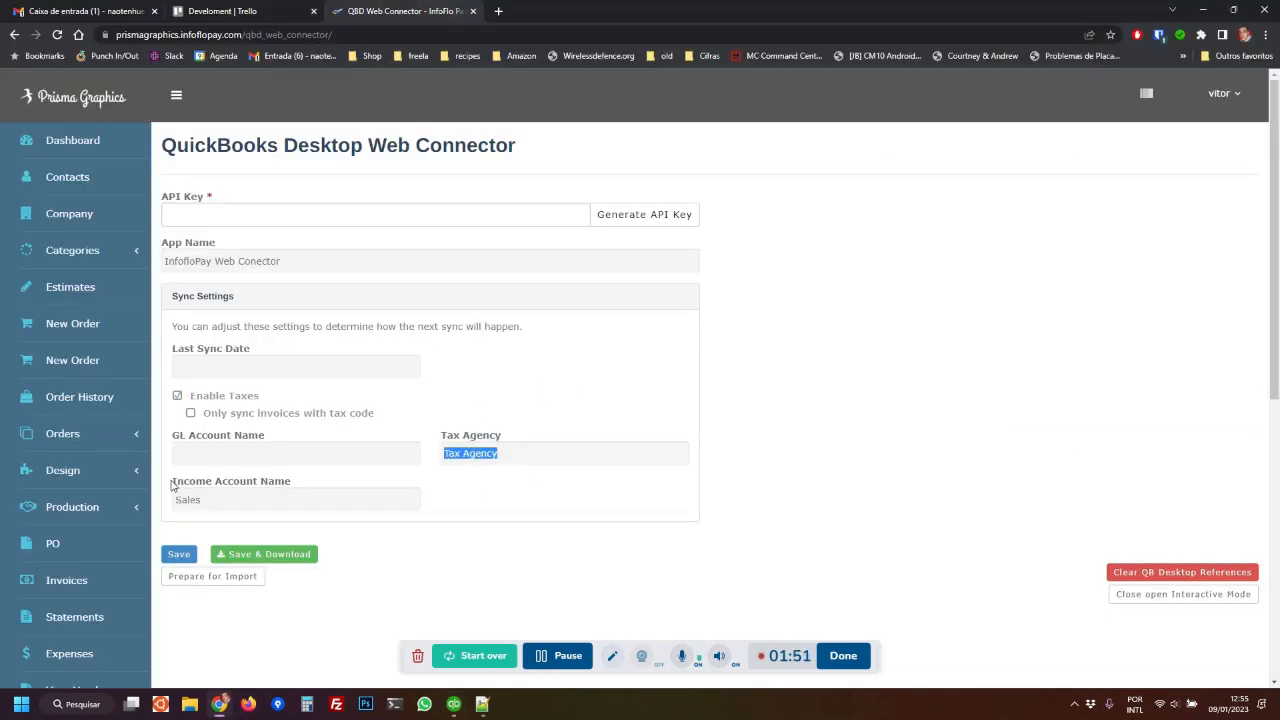
drag(173, 482, 325, 479)
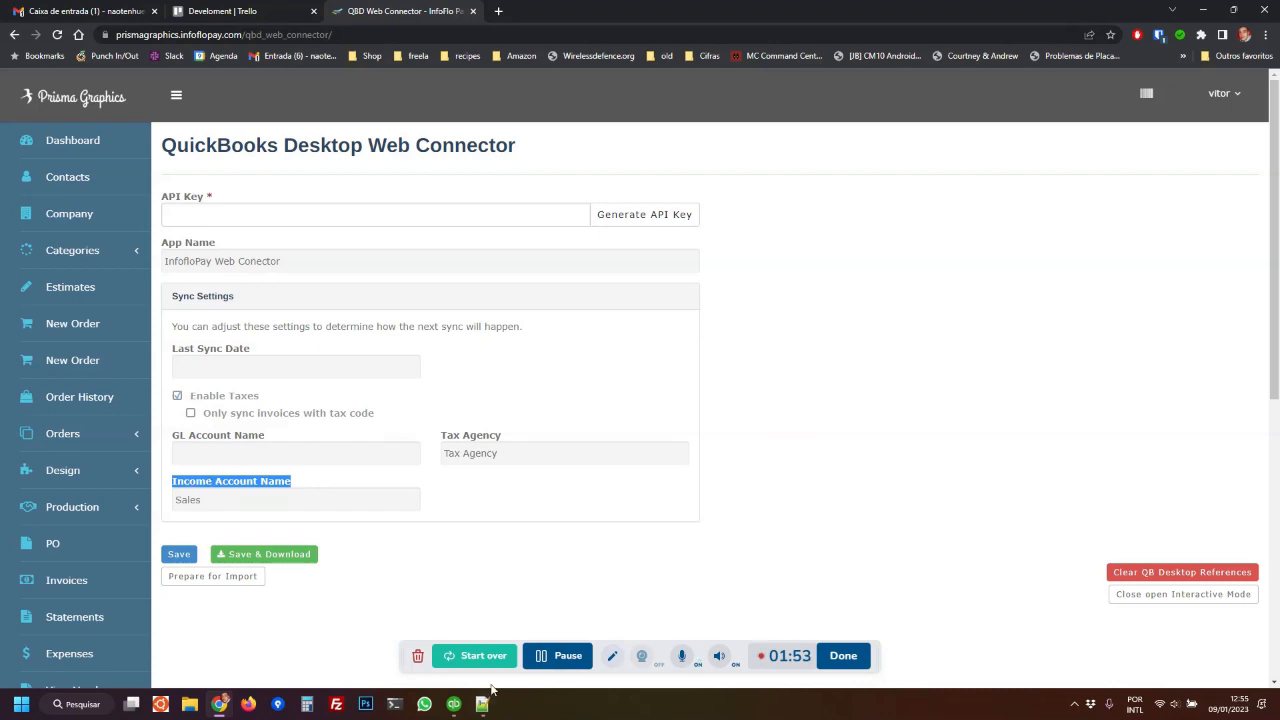
Return to QuickBooks, cancel the new sales tax item and close the preferences without saving the changes.
click(454, 704)
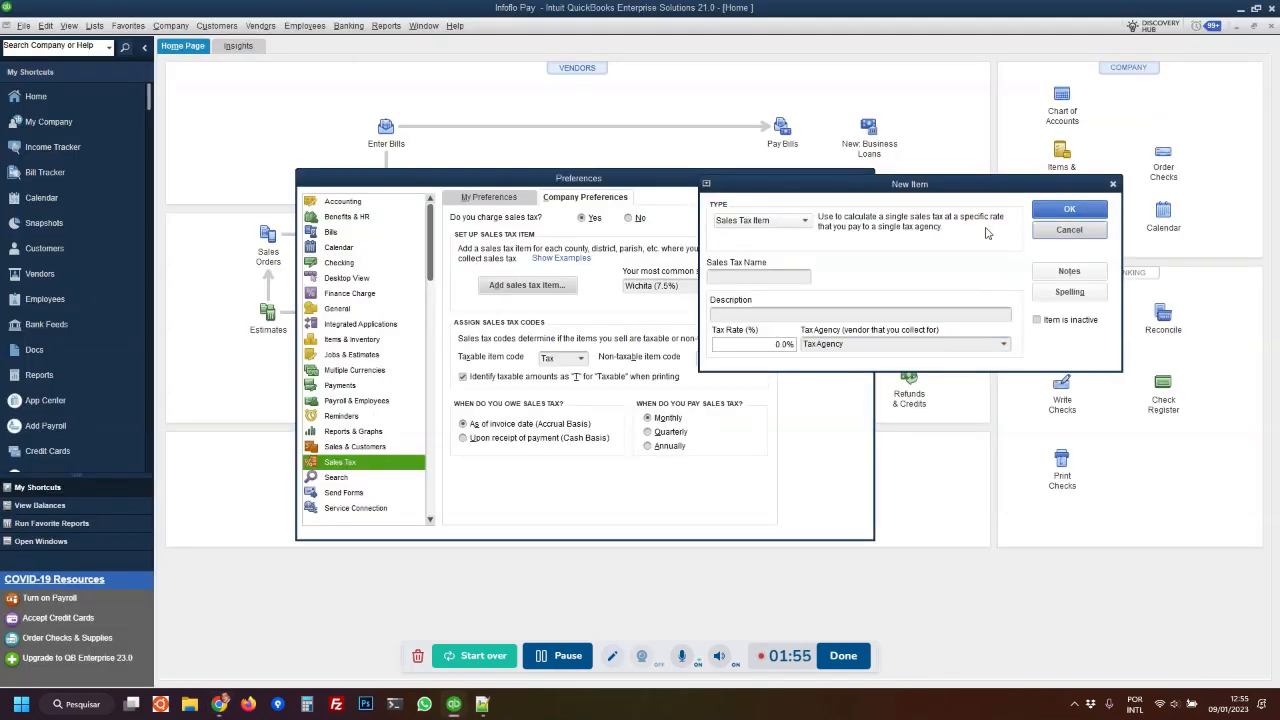
click(1066, 231)
click(865, 179)
click(648, 214)
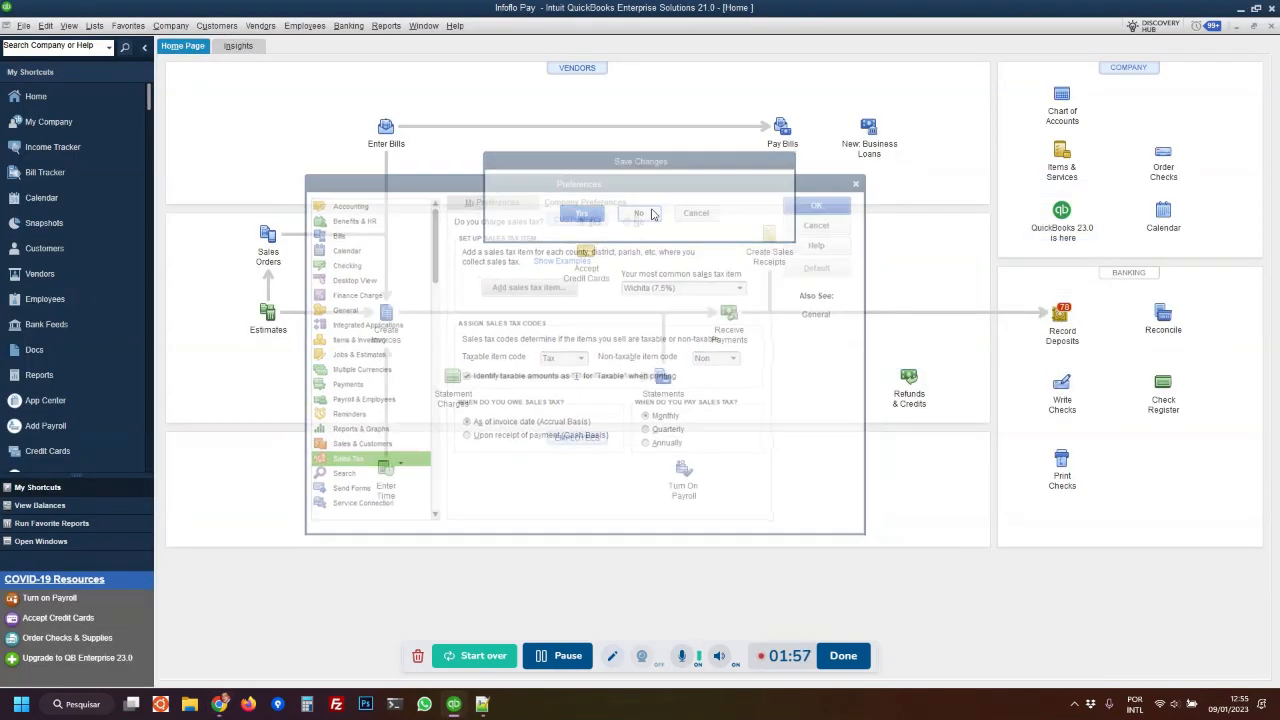
Open the Items & Services list, examine which account the service items use, and close the list.
click(1061, 155)
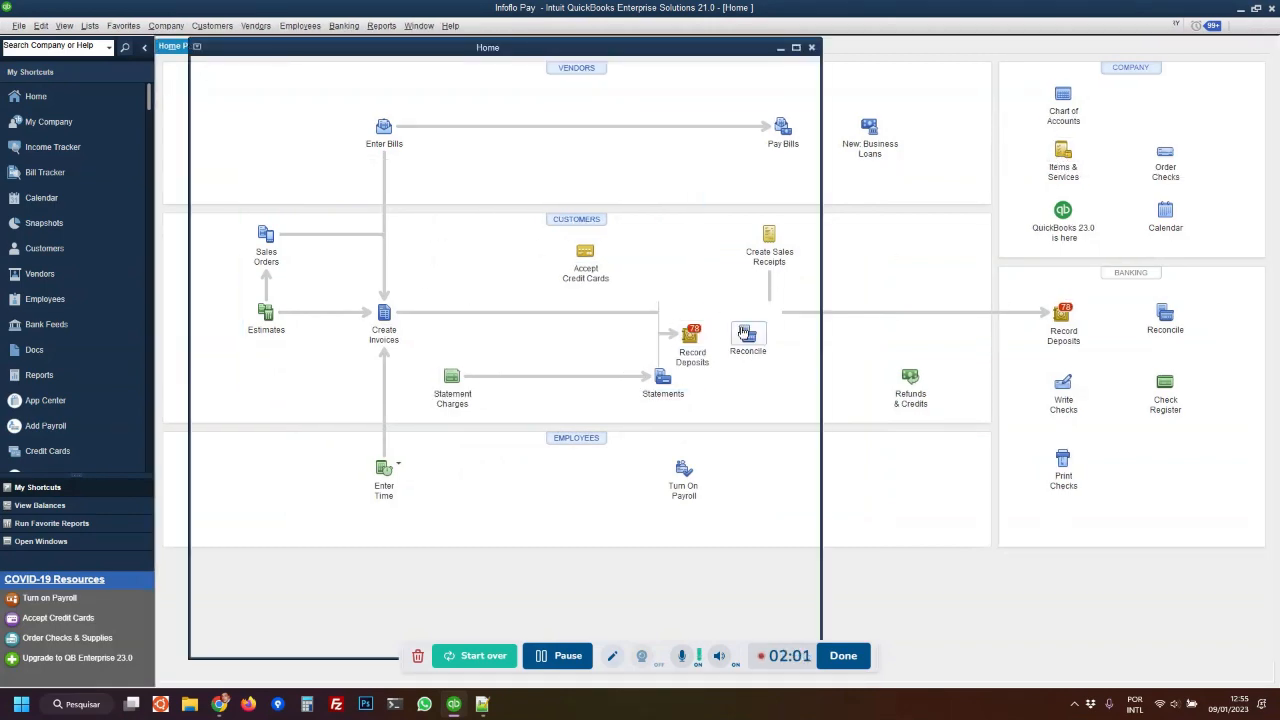
scroll(873, 118, down, 20)
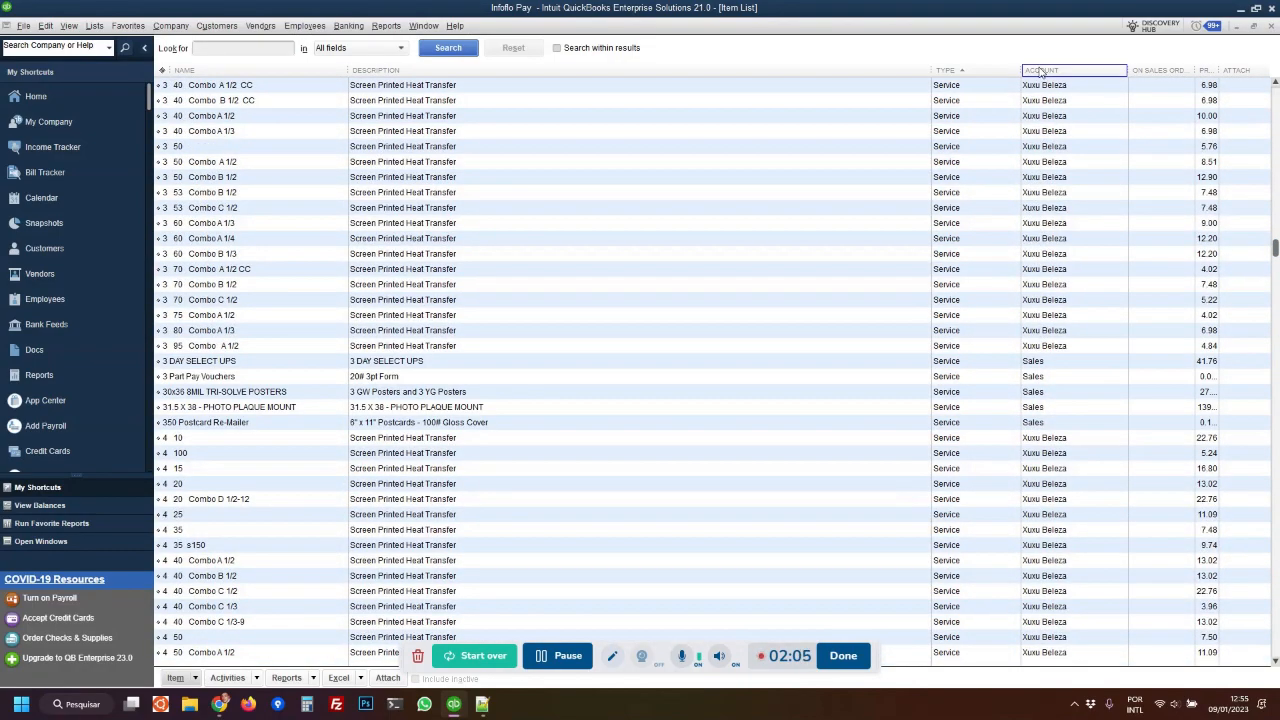
drag(1275, 250, 1275, 333)
click(1034, 223)
drag(1037, 253, 930, 299)
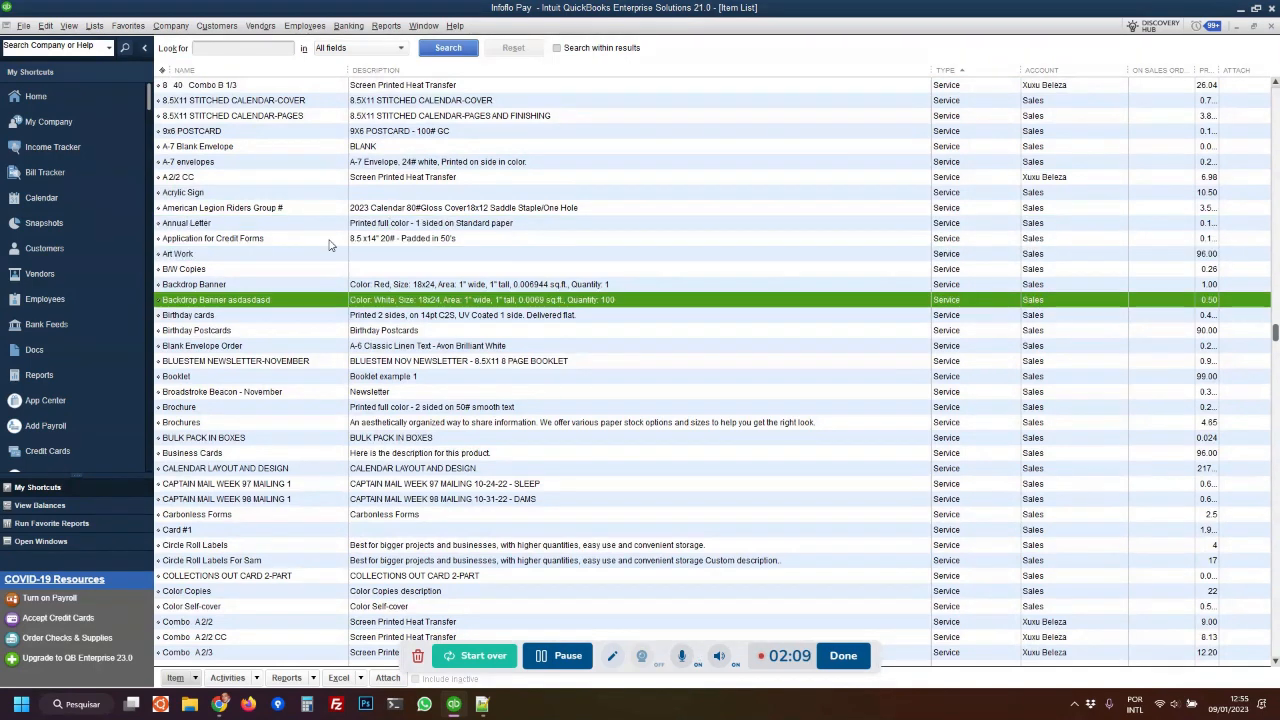
click(1036, 256)
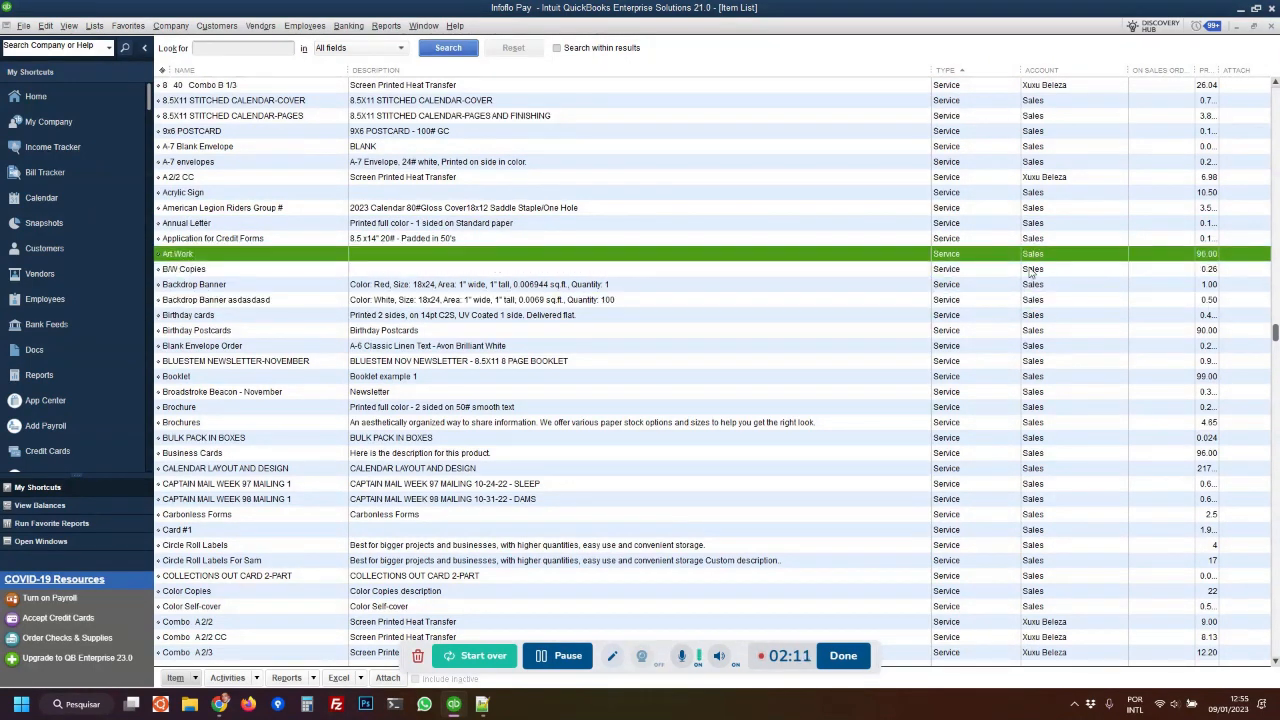
click(1272, 27)
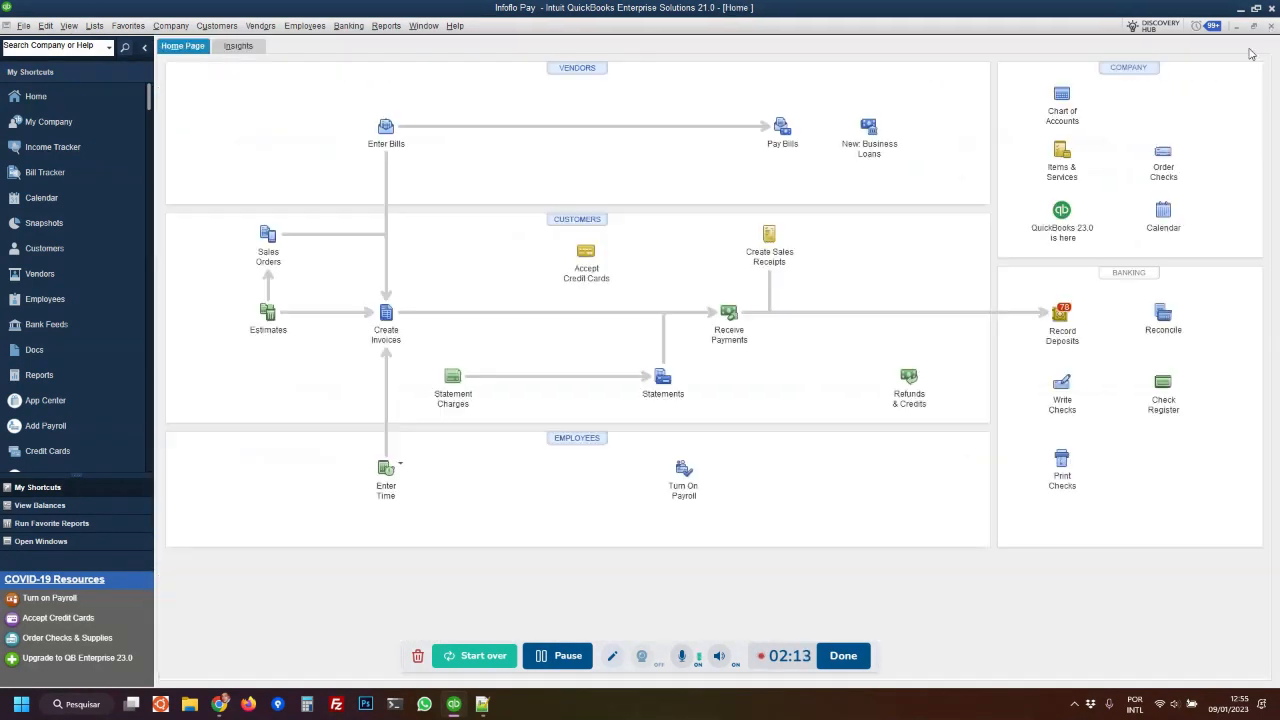
Open the Chart of Accounts and examine the Income-type accounts, including Sales and Shipping and Delivery Income.
click(1060, 100)
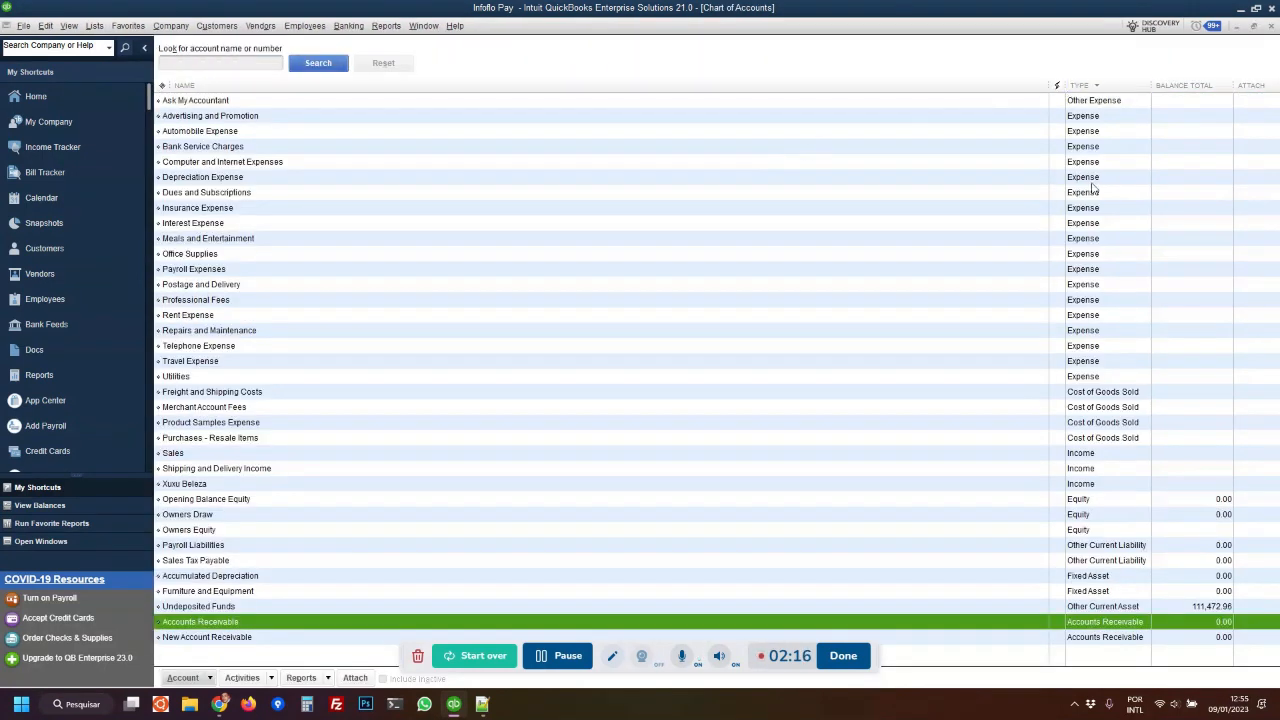
click(1095, 469)
key(Up)
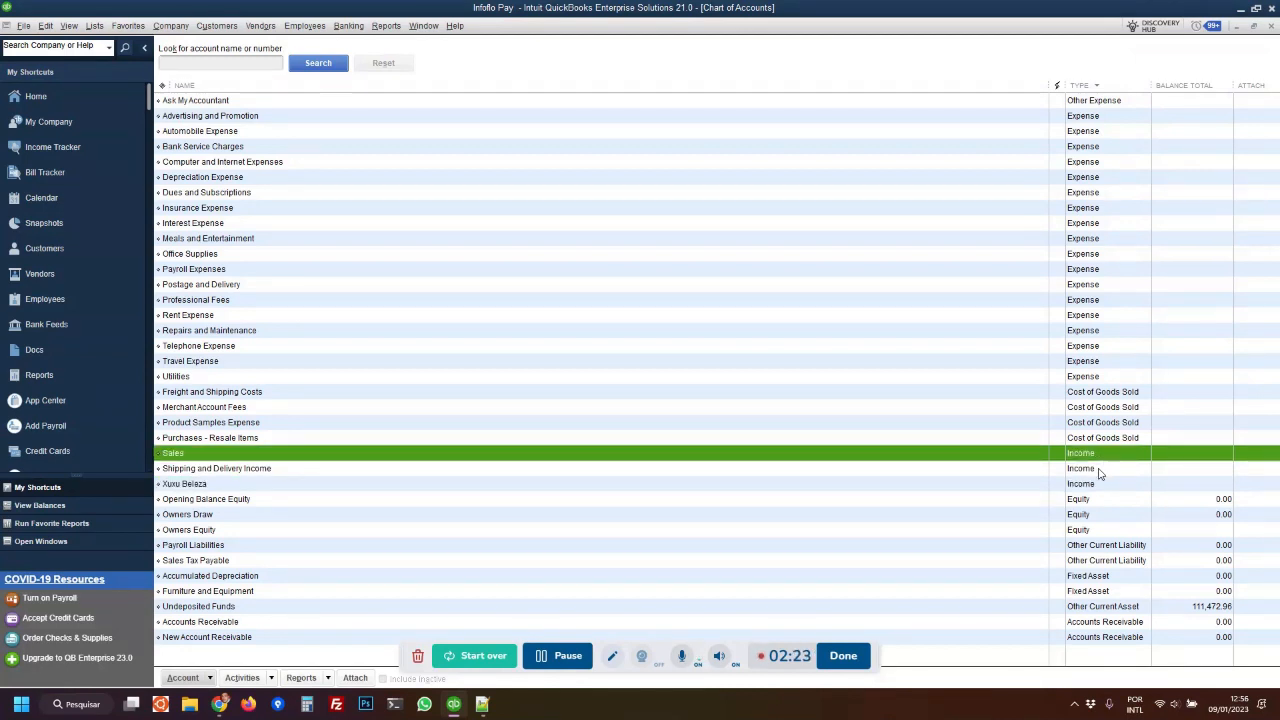
click(1103, 470)
click(1103, 457)
Switch to the browser and check the Income Account Name value in the connector's sync settings.
click(219, 704)
click(215, 505)
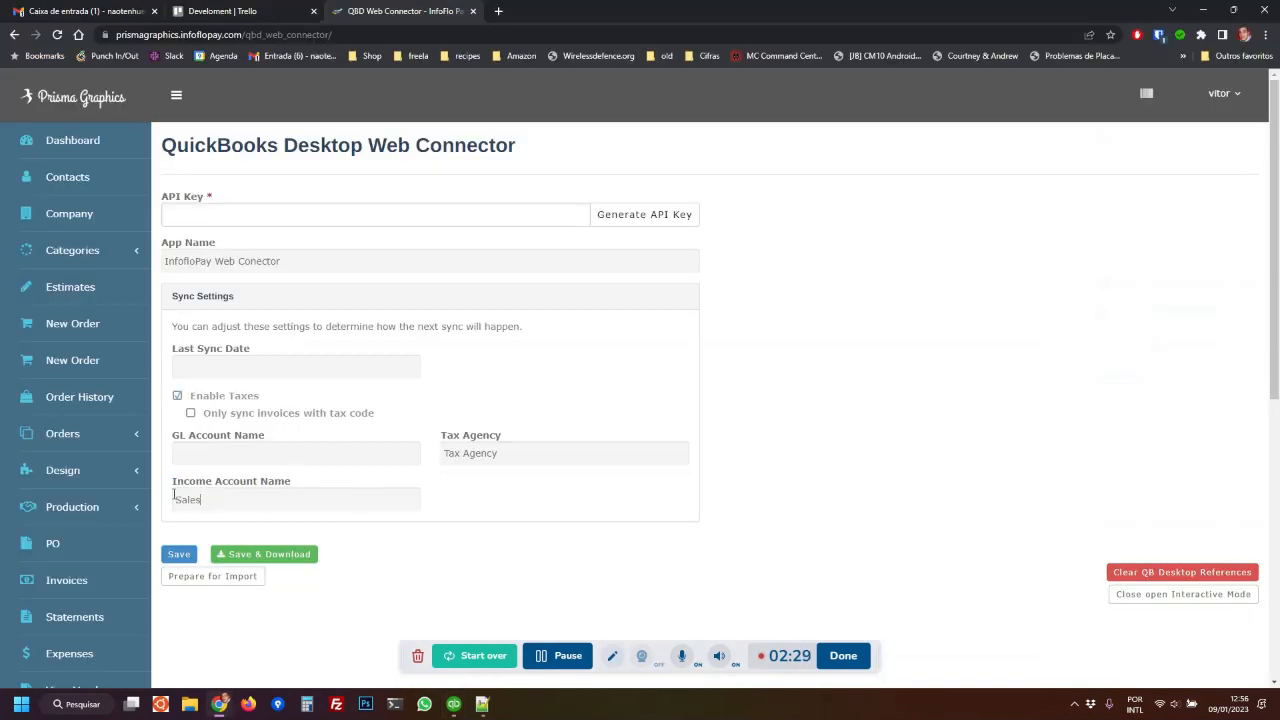
double_click(187, 499)
click(363, 517)
Generate an API key for the QuickBooks Desktop Web Connector.
click(663, 217)
double_click(236, 218)
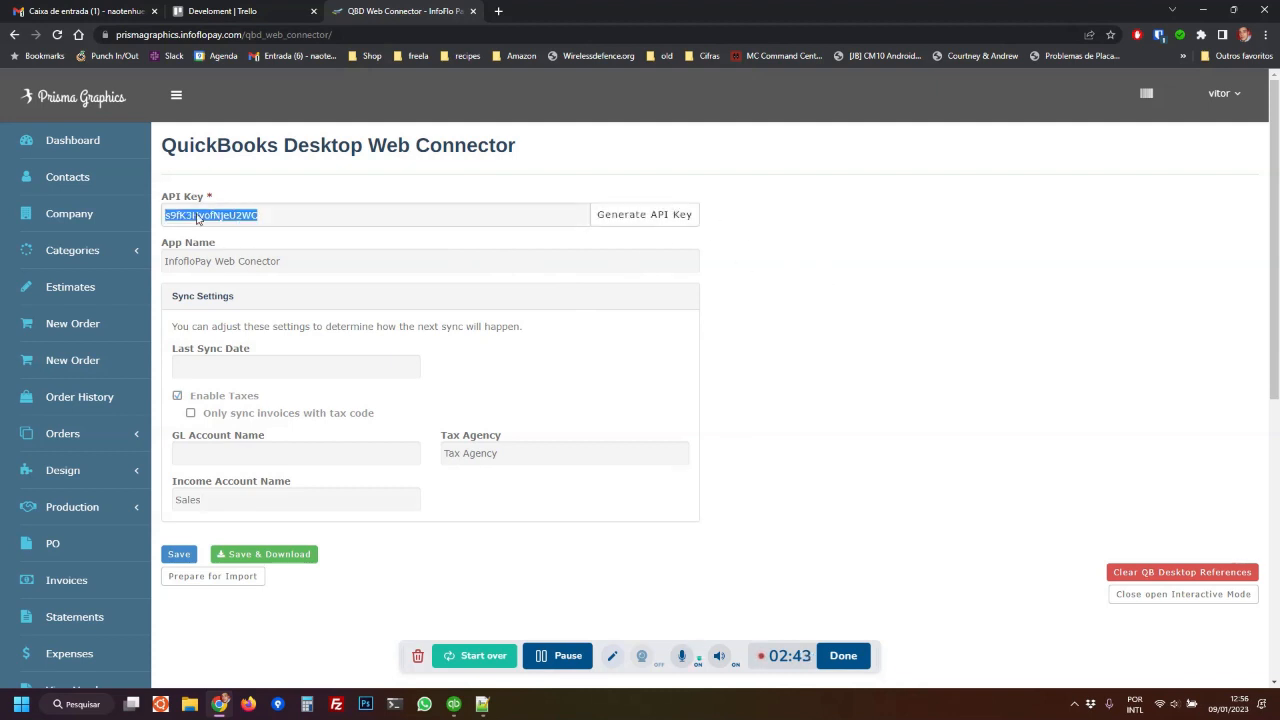
click(340, 217)
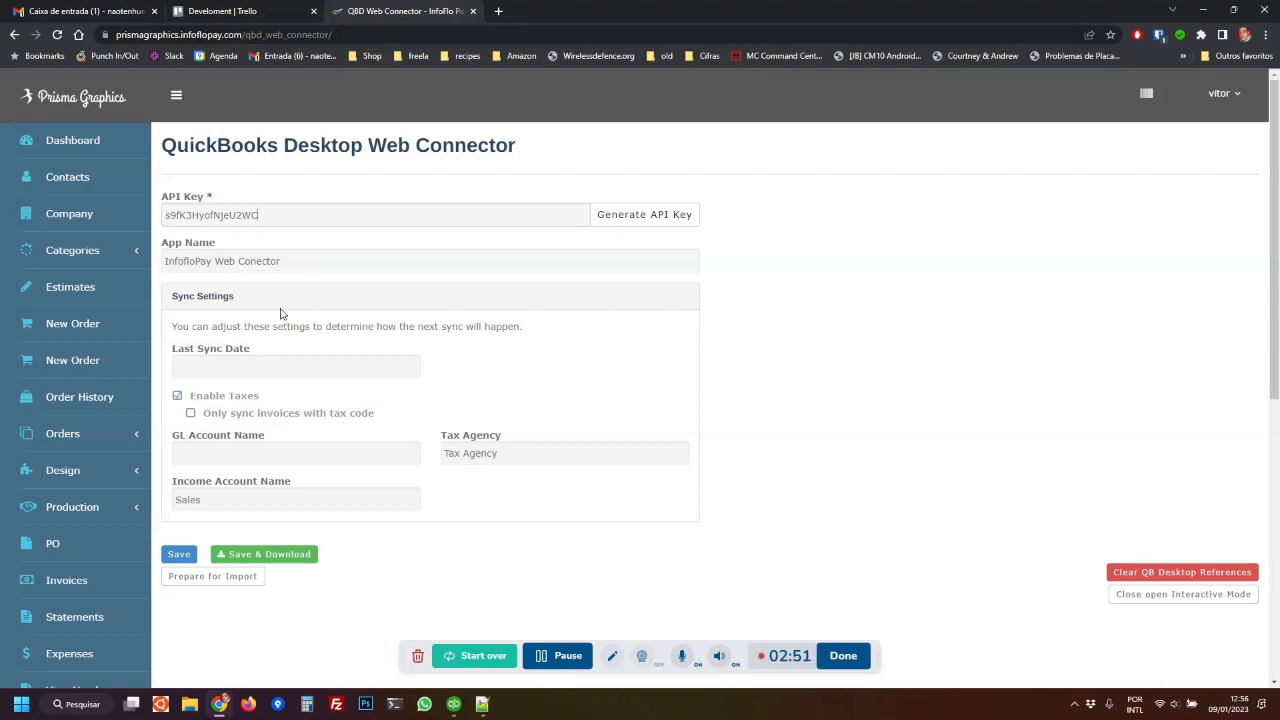
Save the connector settings and download infoflopay-web-conector.qwc to the desktop folder.
click(237, 559)
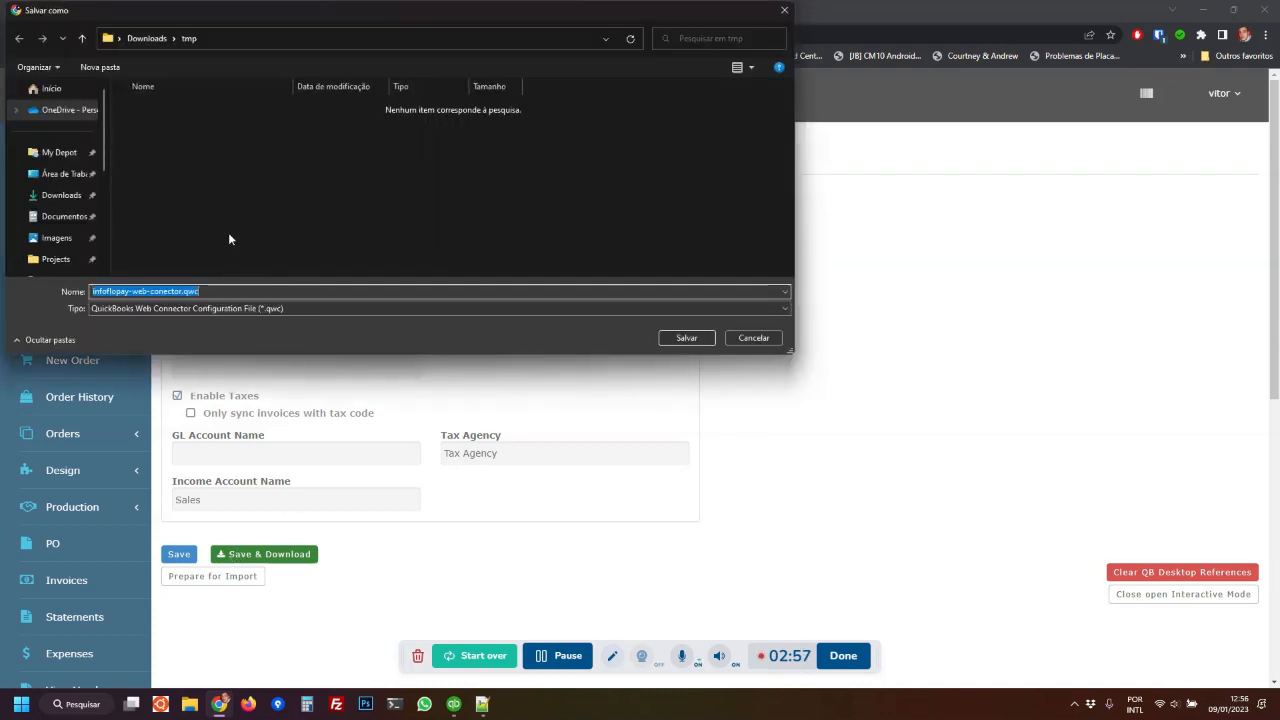
click(53, 178)
click(674, 341)
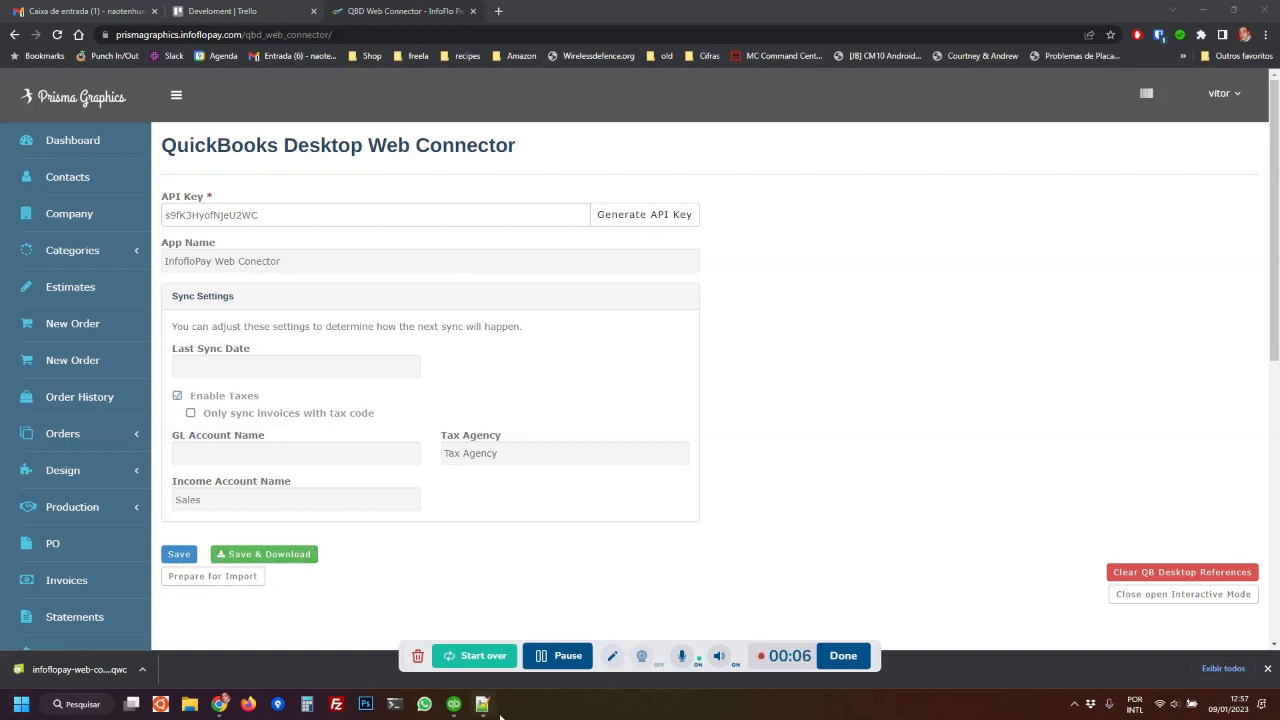
Switch to QuickBooks, close the Chart of Accounts, and launch the QuickBooks Web Connector application.
click(454, 704)
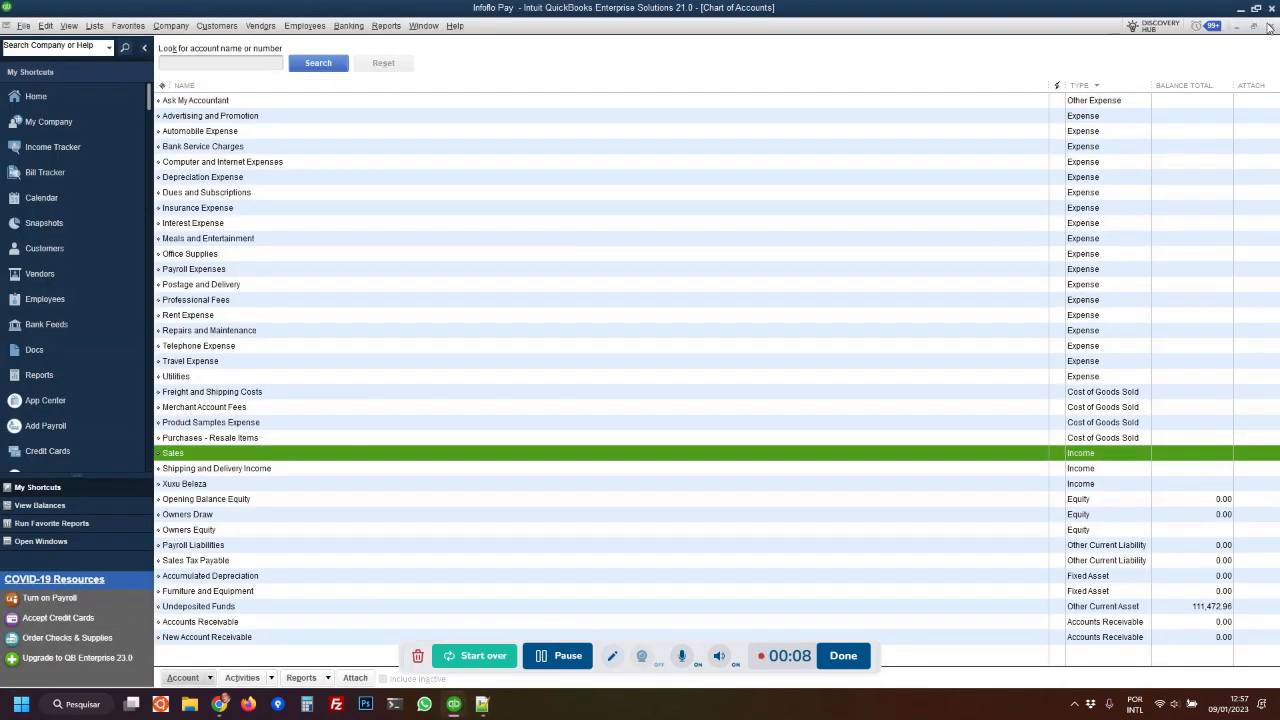
click(1270, 26)
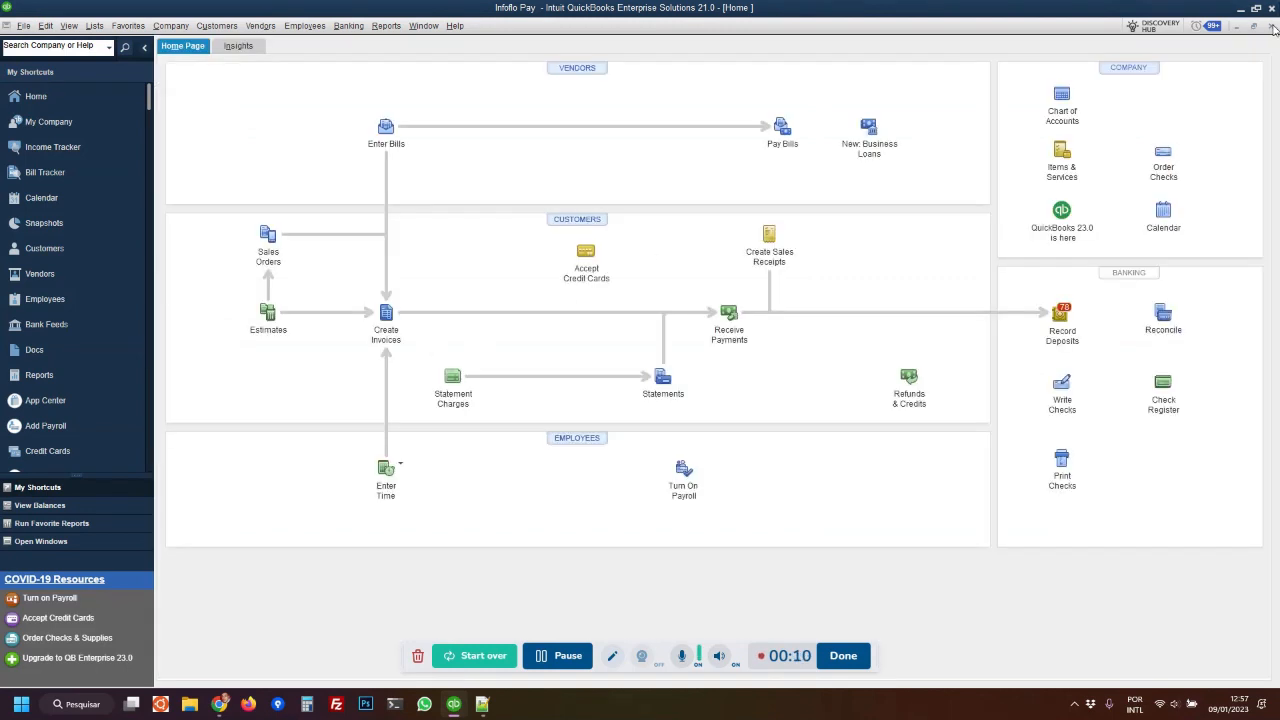
click(21, 704)
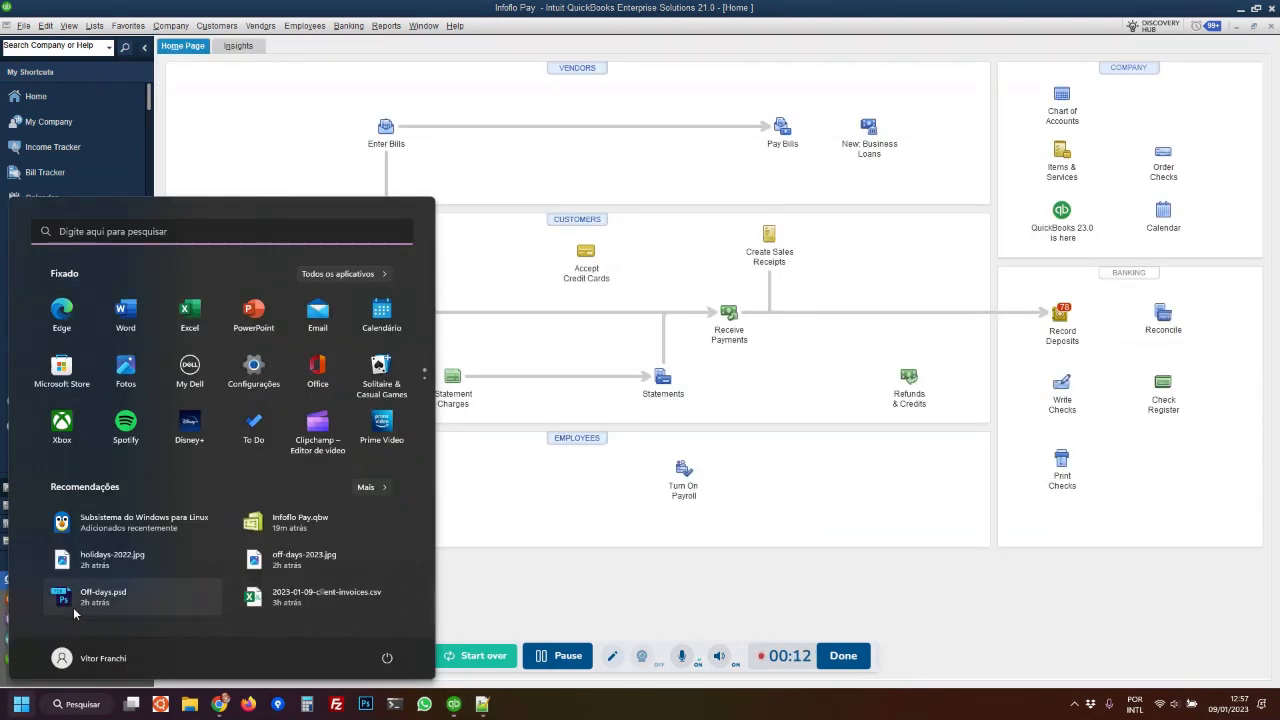
text(web connector)
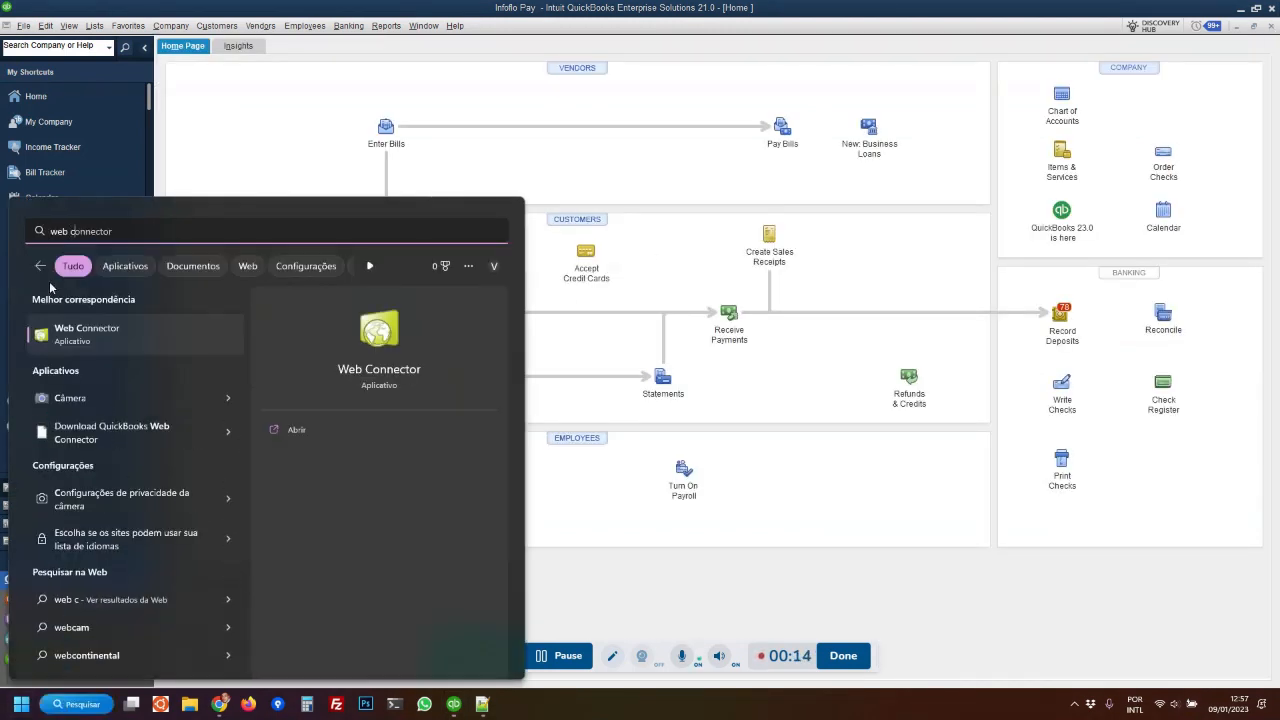
click(92, 334)
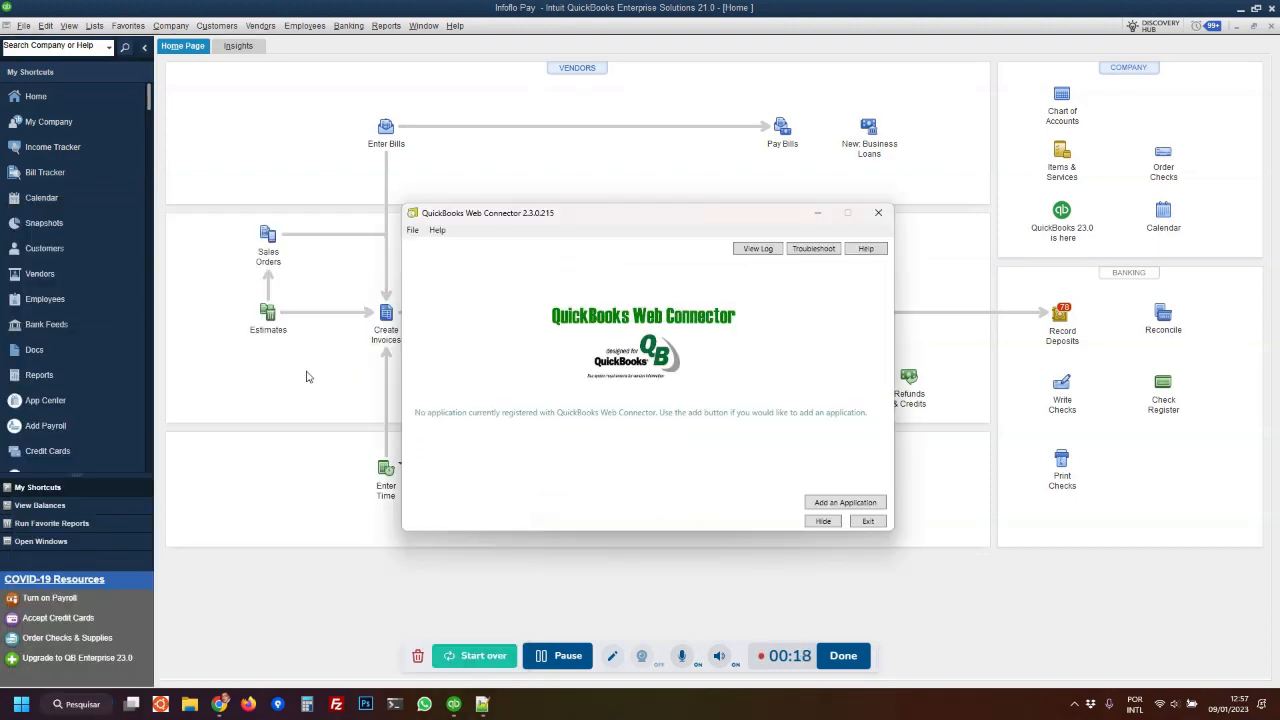
drag(621, 212, 645, 209)
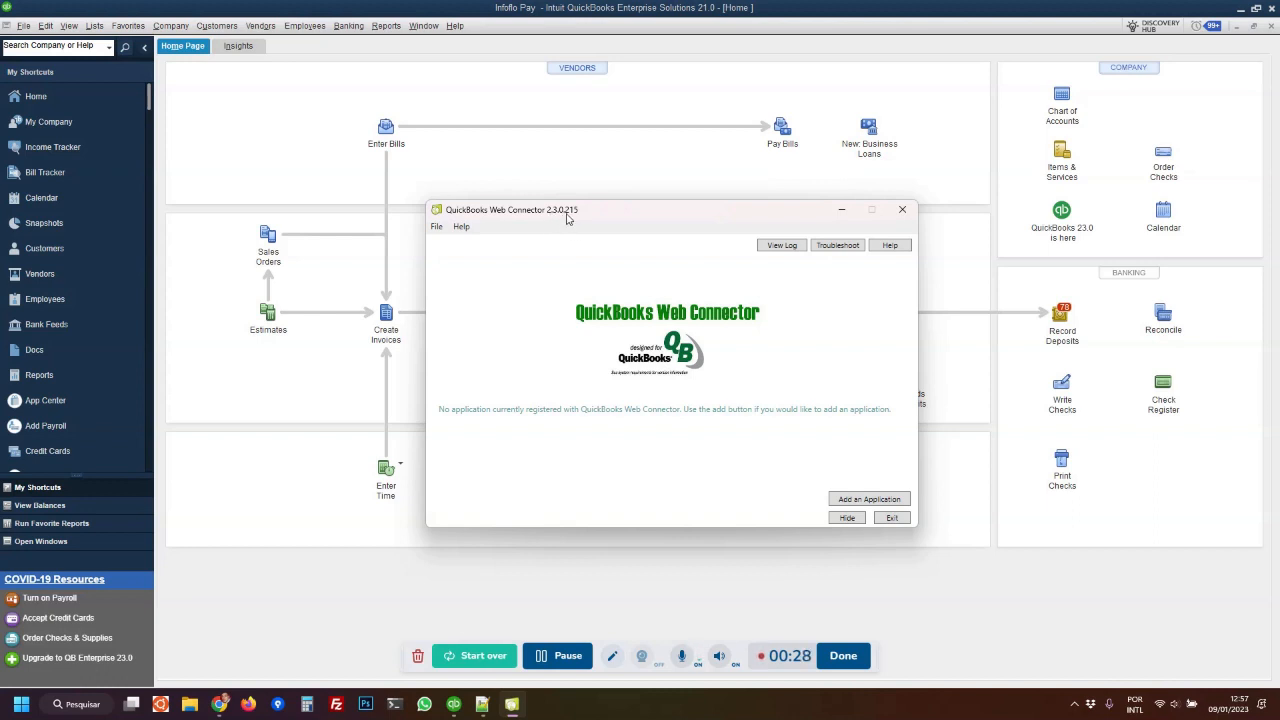
drag(632, 213, 628, 200)
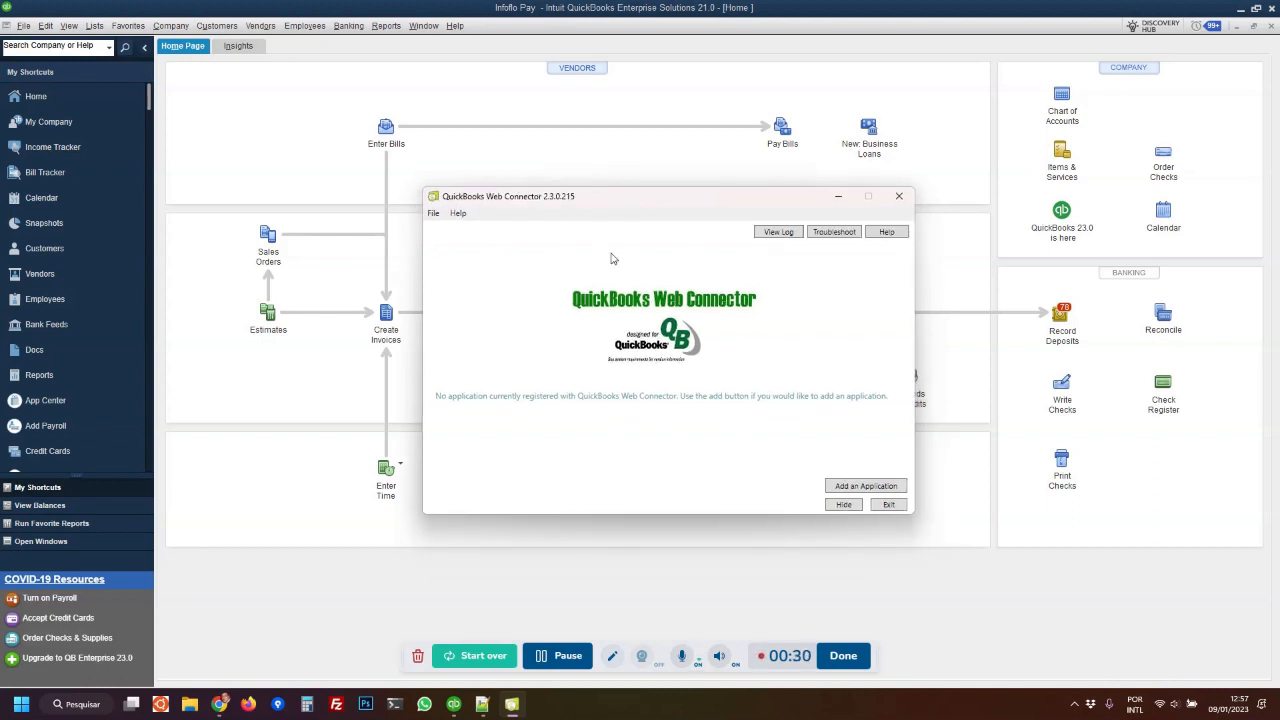
Add the application from infoflopay-web-conector.qwc on the desktop and authorize its access to QuickBooks.
click(853, 485)
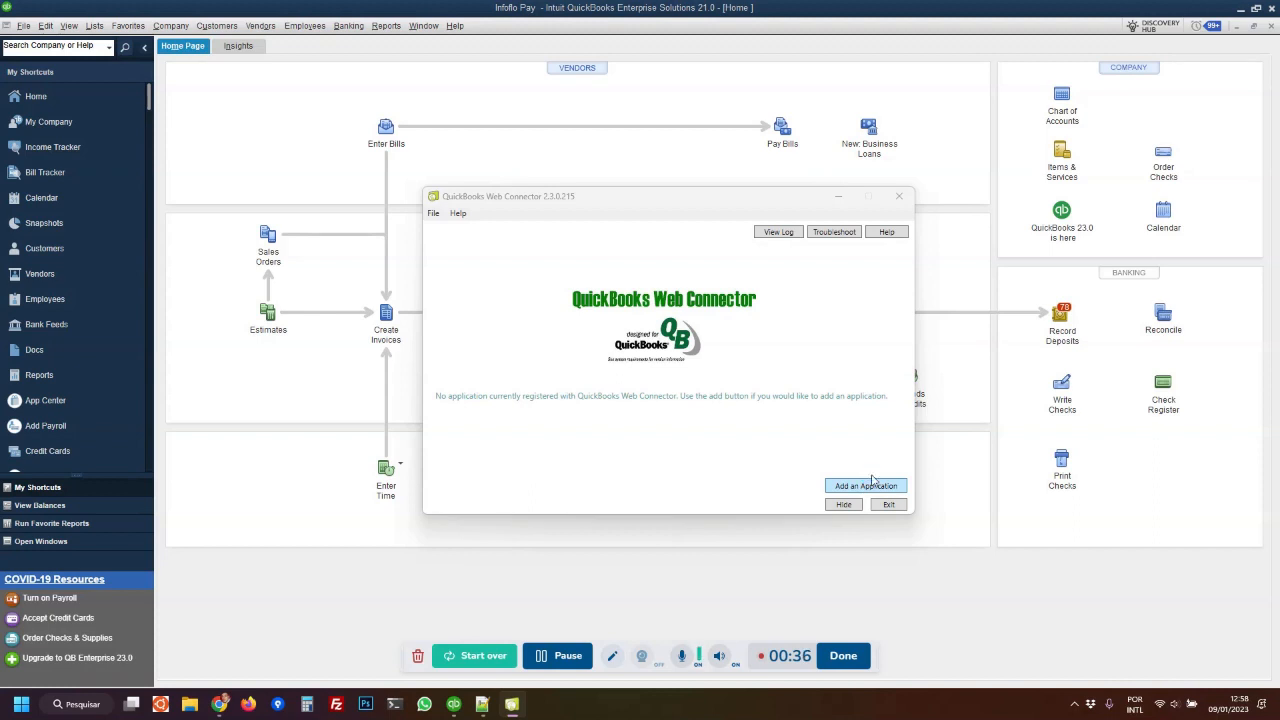
drag(707, 218, 615, 203)
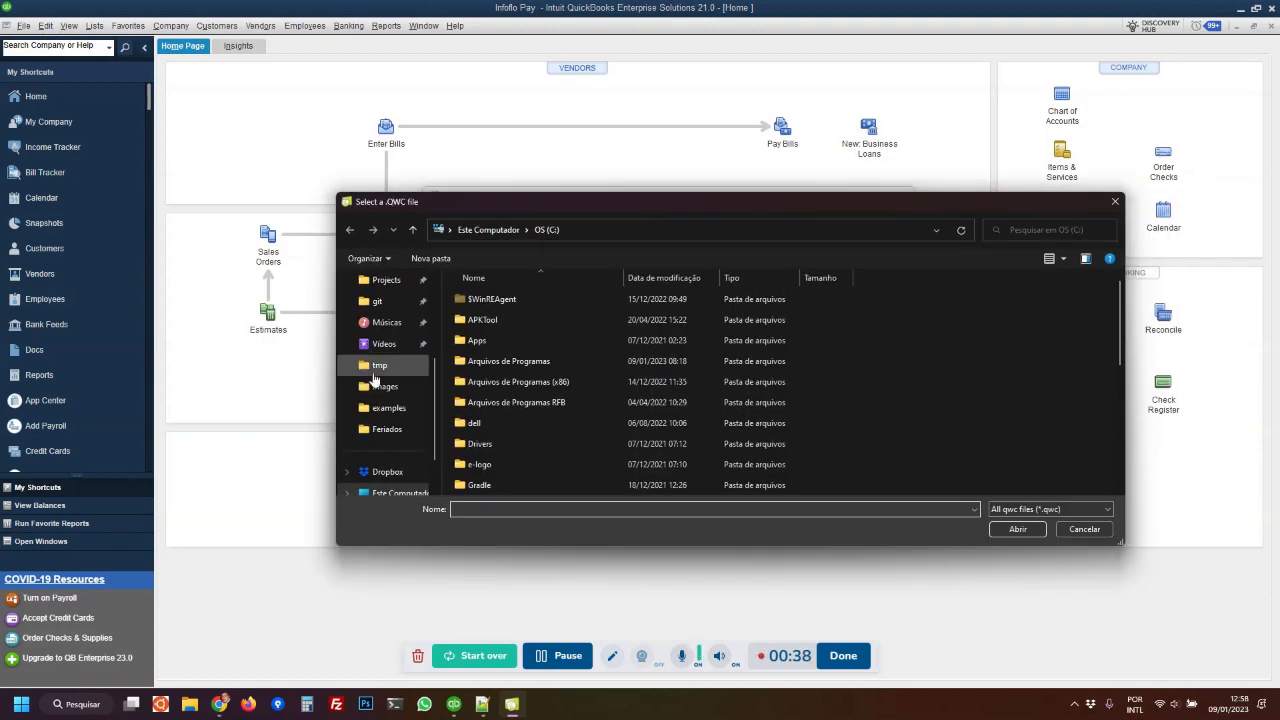
scroll(392, 387, up, 2)
scroll(392, 387, up, 2)
click(388, 322)
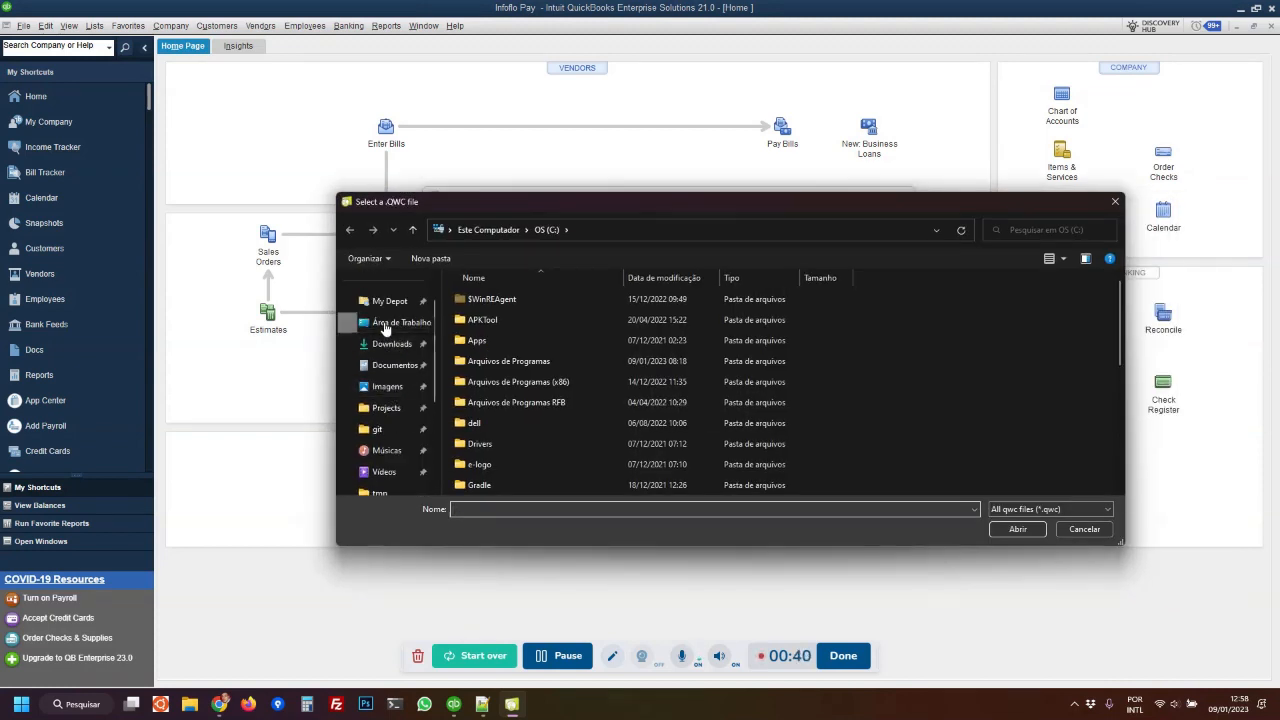
click(725, 312)
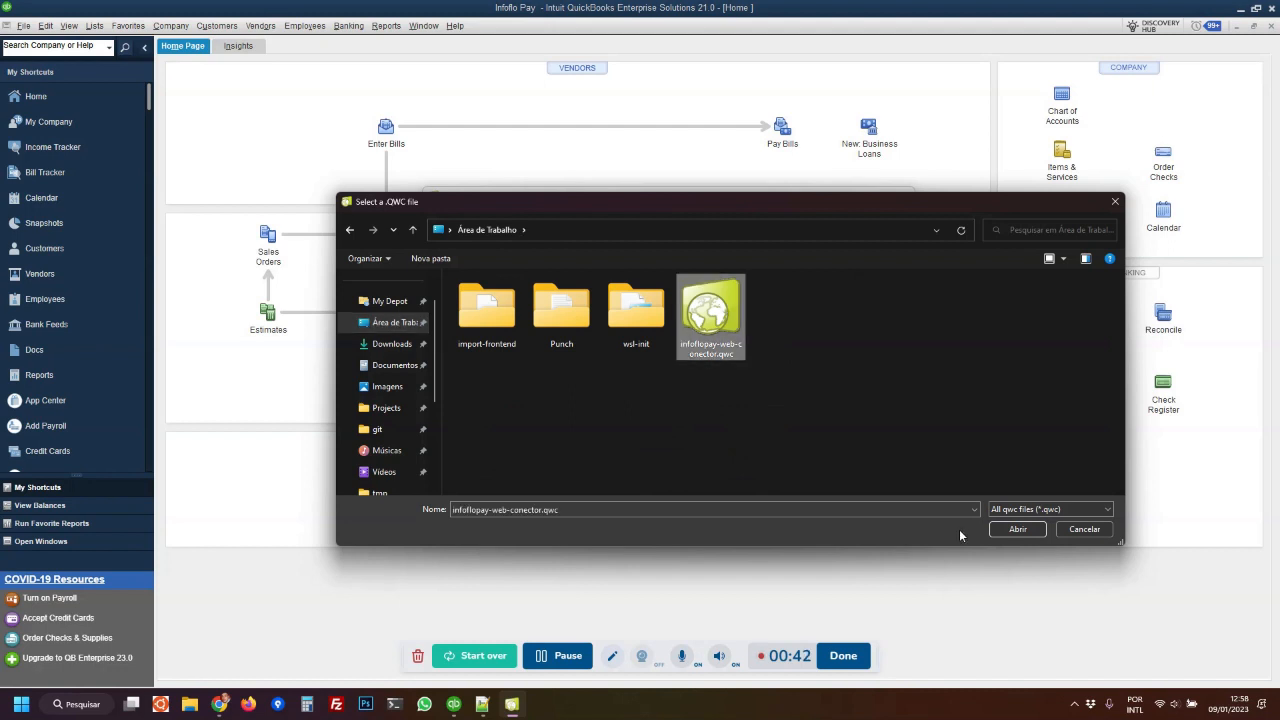
click(1015, 529)
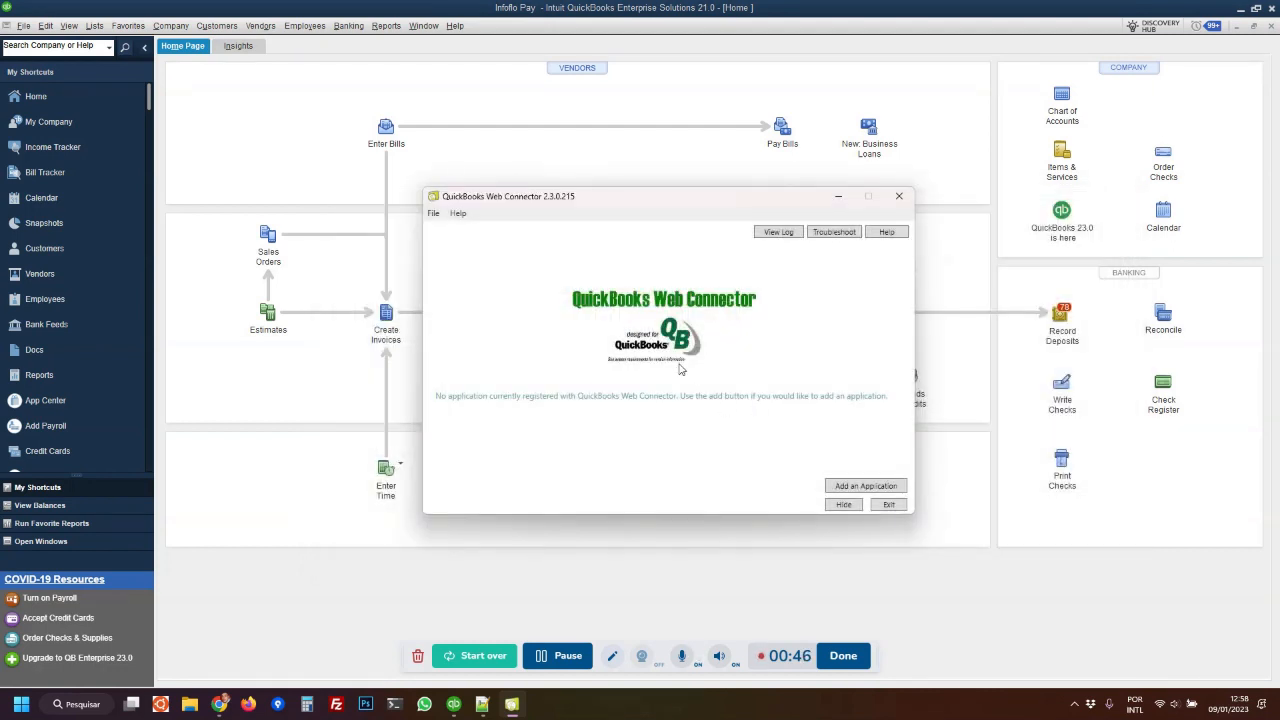
drag(262, 45, 620, 173)
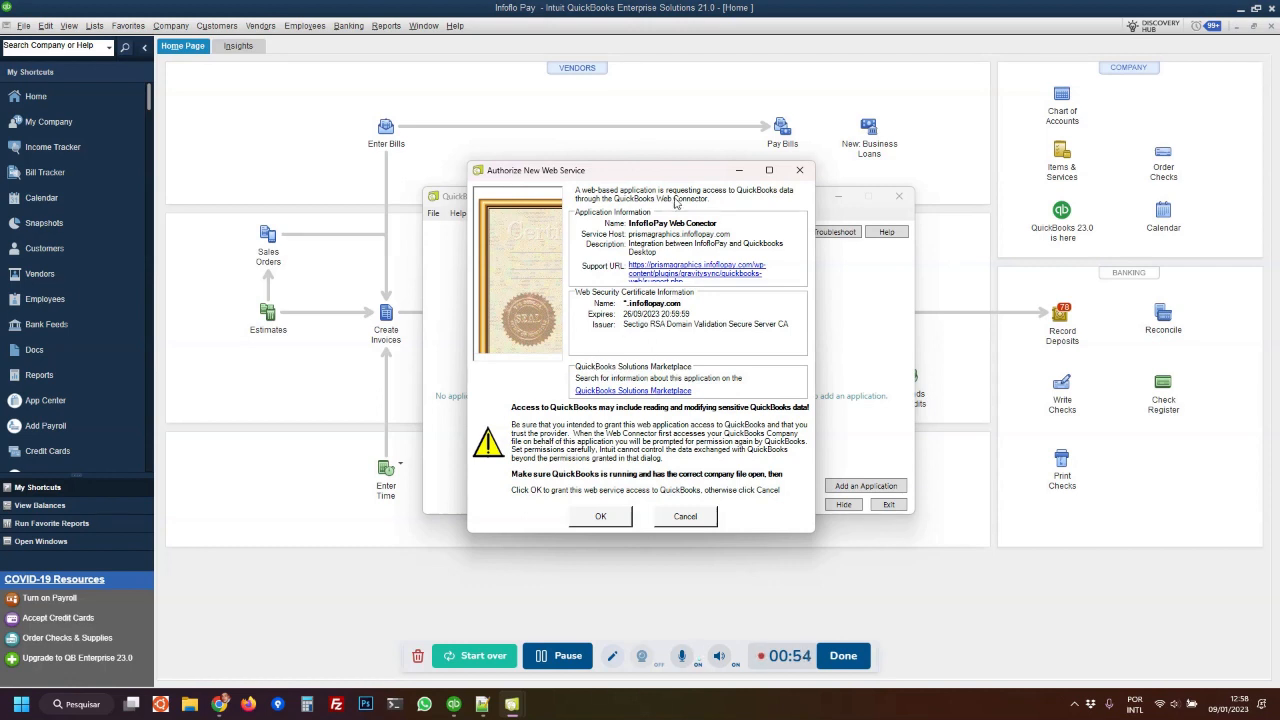
click(603, 518)
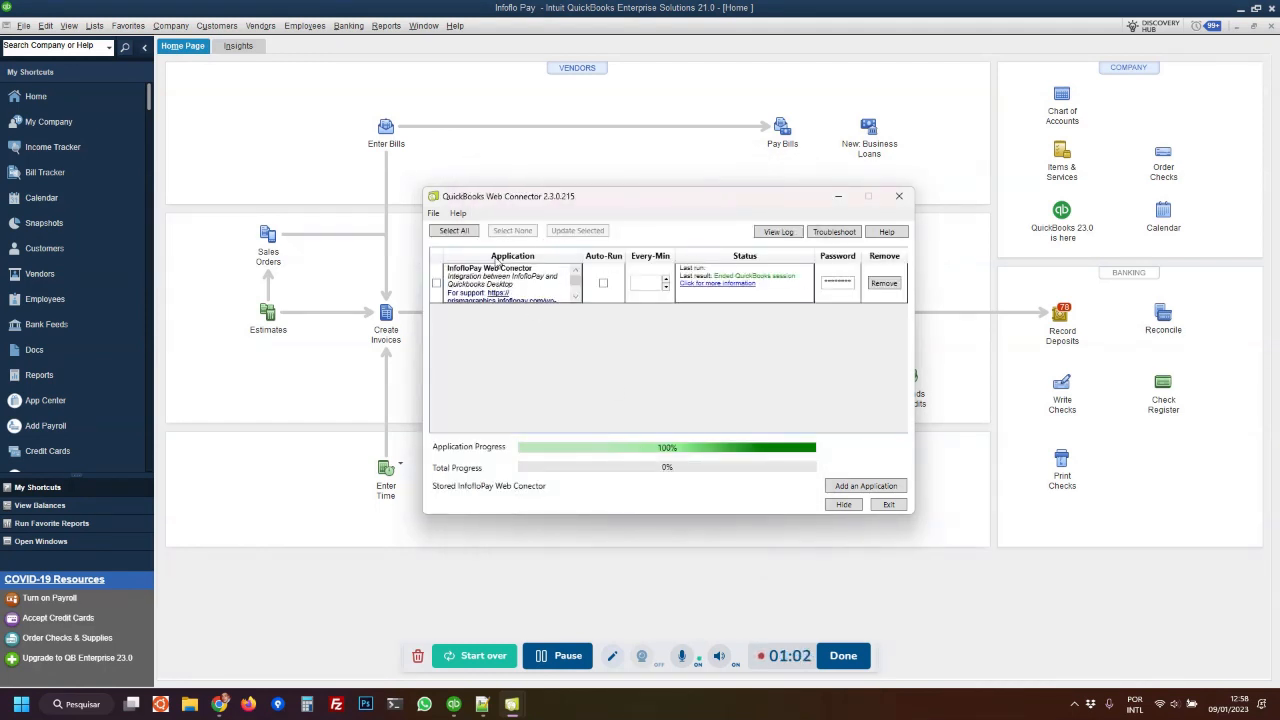
Enter the password for InfofloPay Web Conector in the Web Connector and save it.
drag(645, 203, 611, 203)
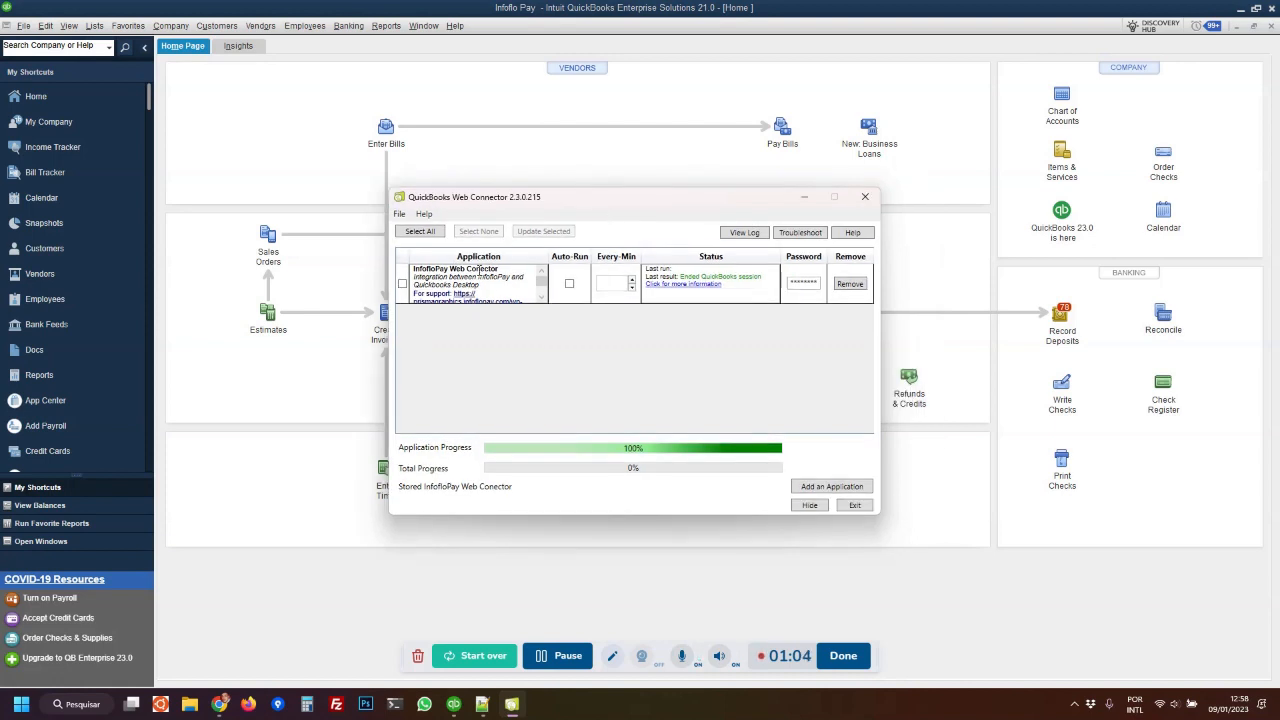
click(801, 285)
drag(729, 198, 709, 200)
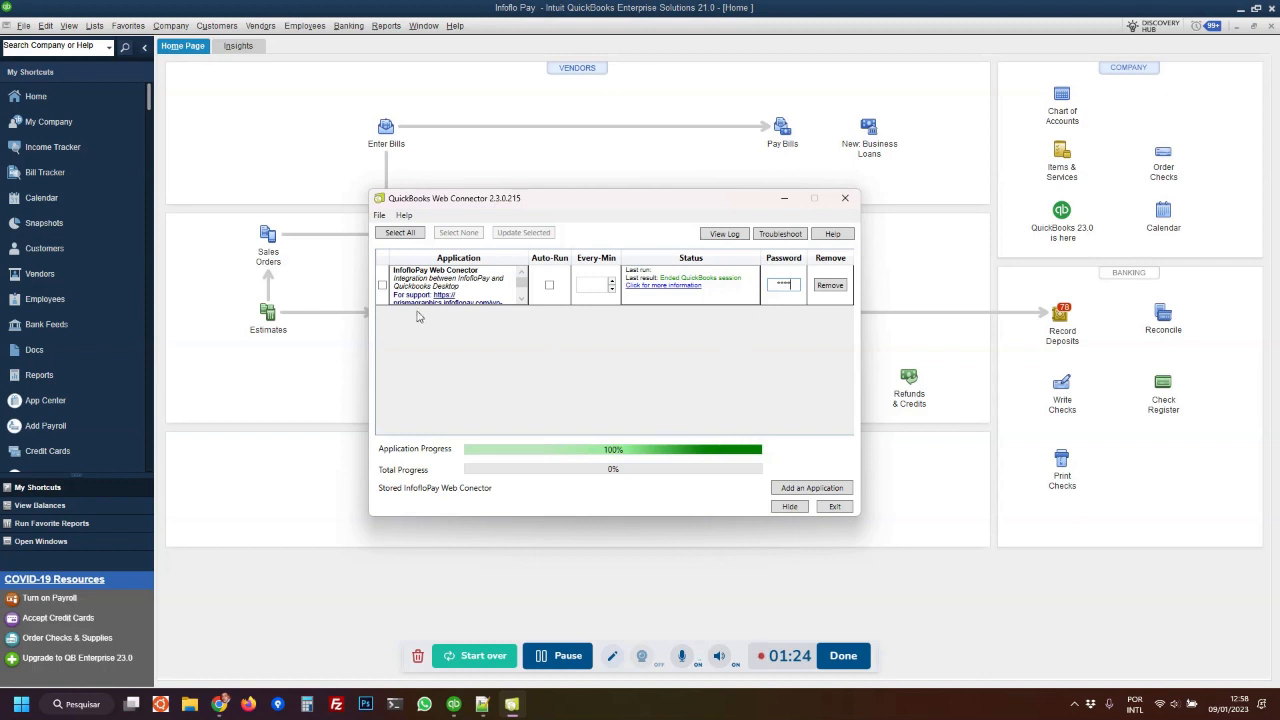
click(566, 301)
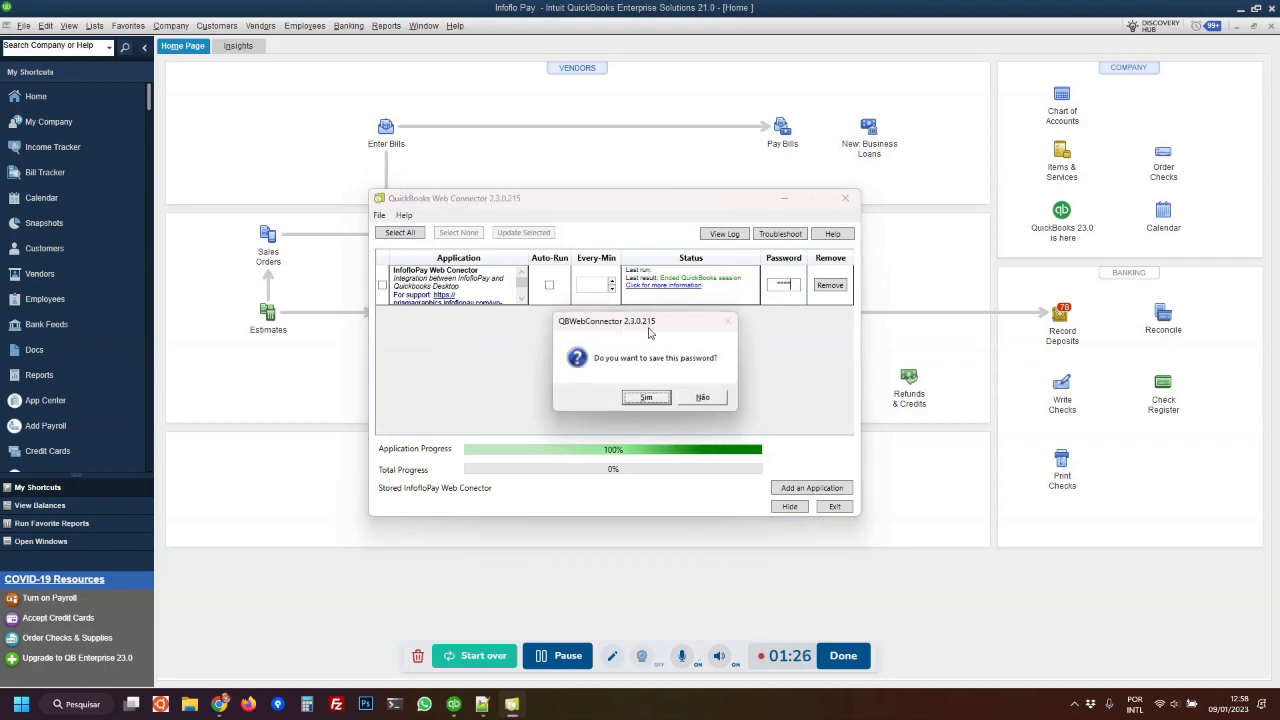
click(648, 398)
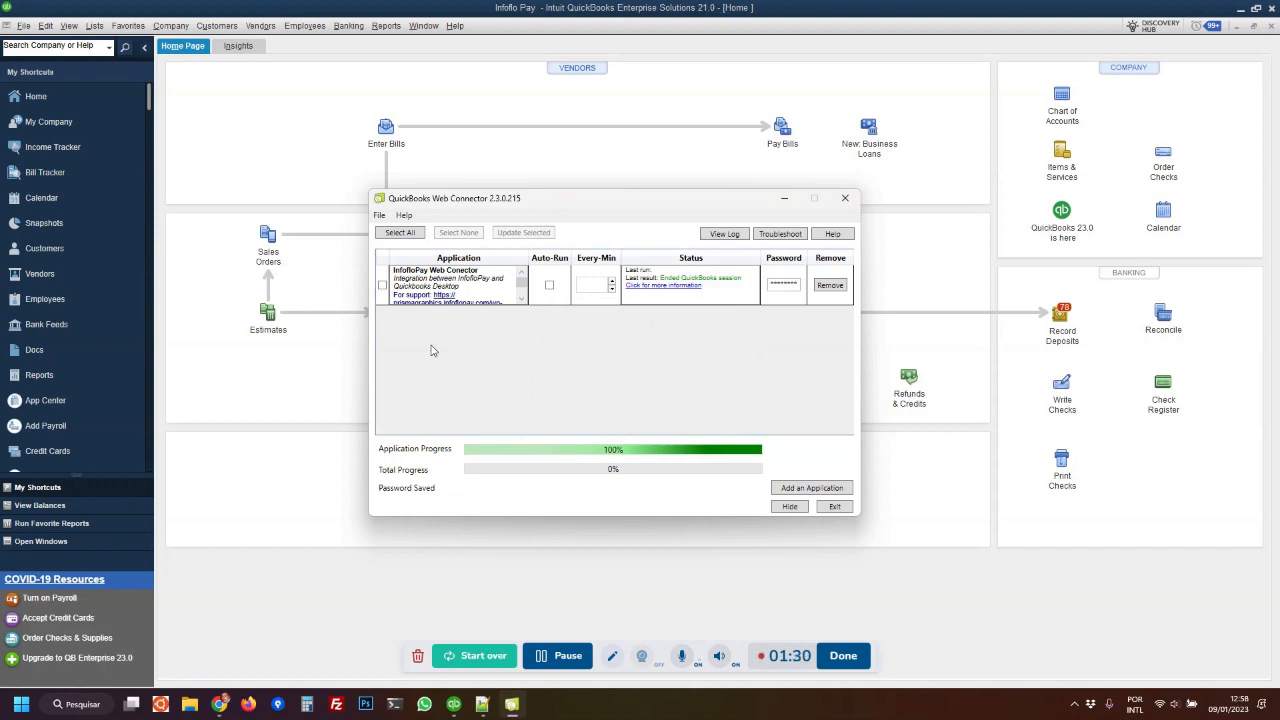
Select InfofloPay Web Conector, run its update, and accept opening the interactive mode in the browser.
drag(591, 202, 620, 177)
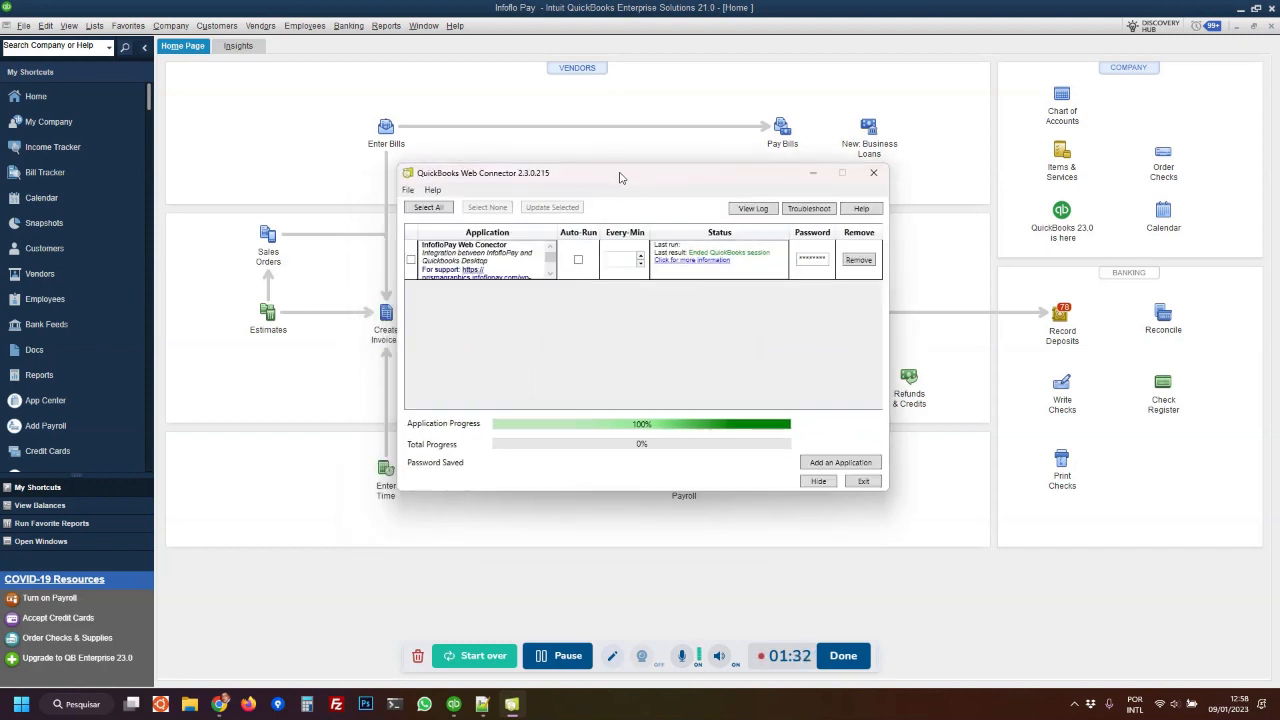
click(410, 261)
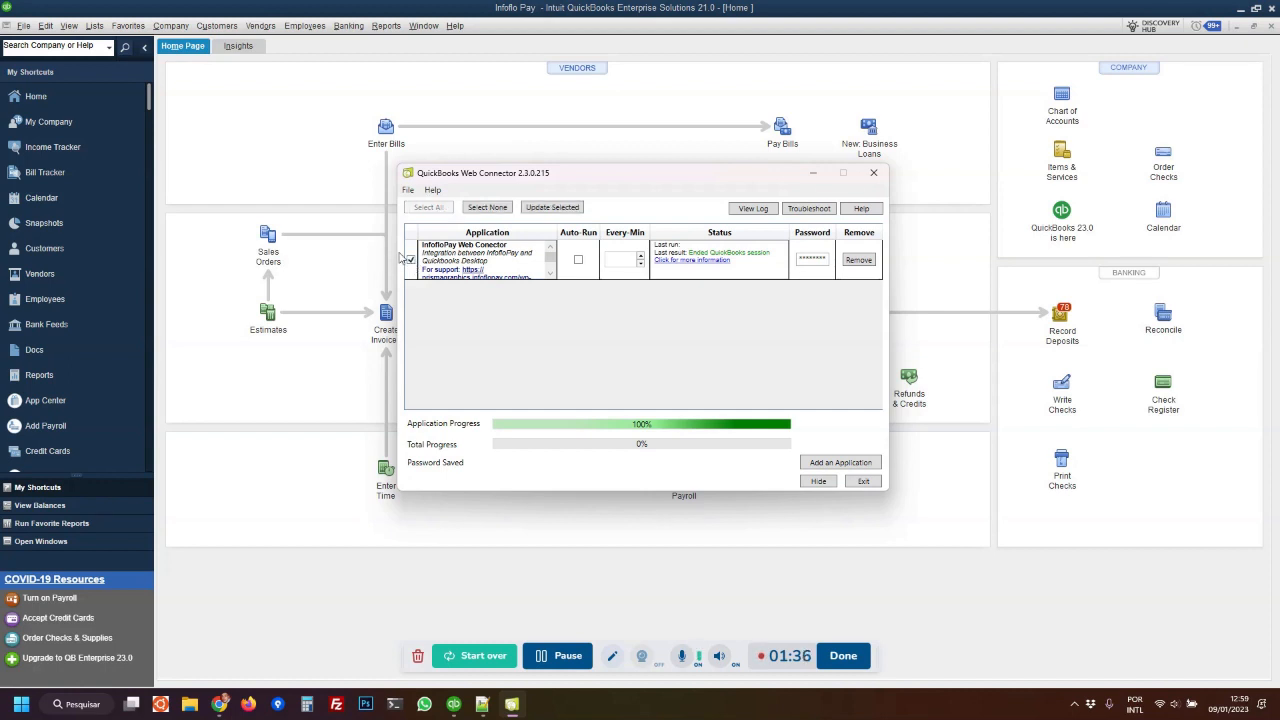
click(553, 208)
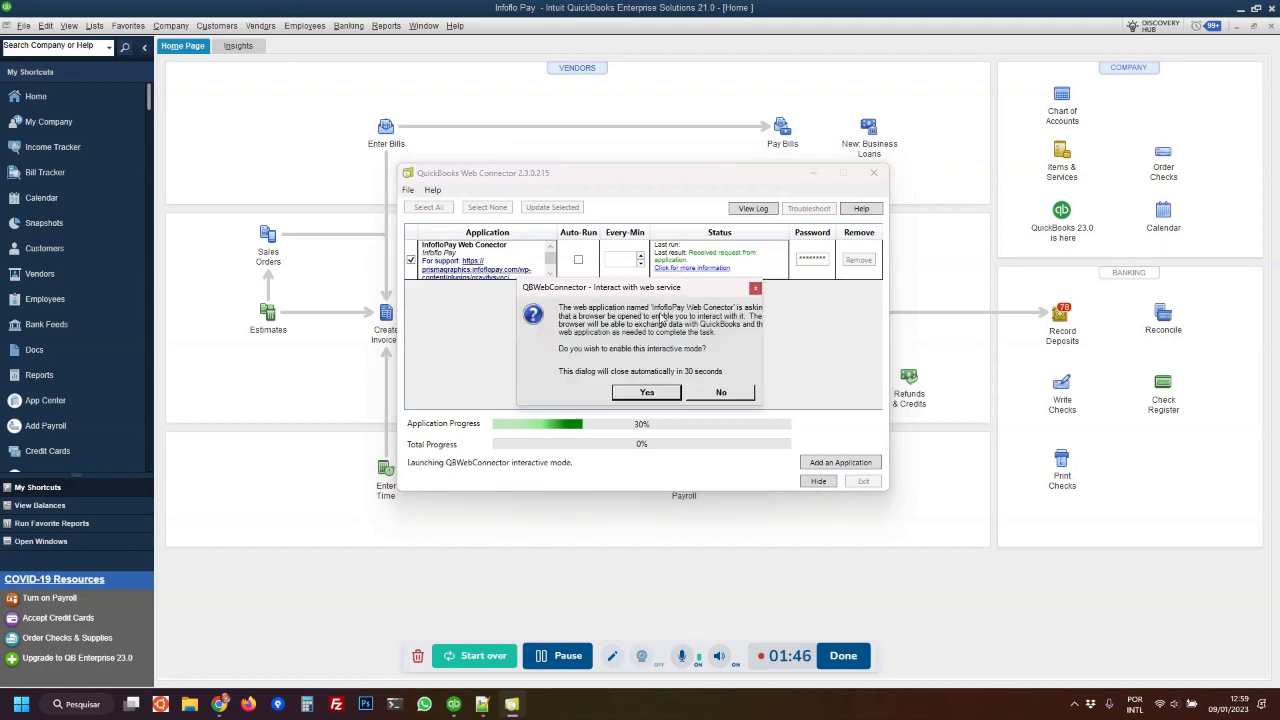
drag(647, 289, 608, 258)
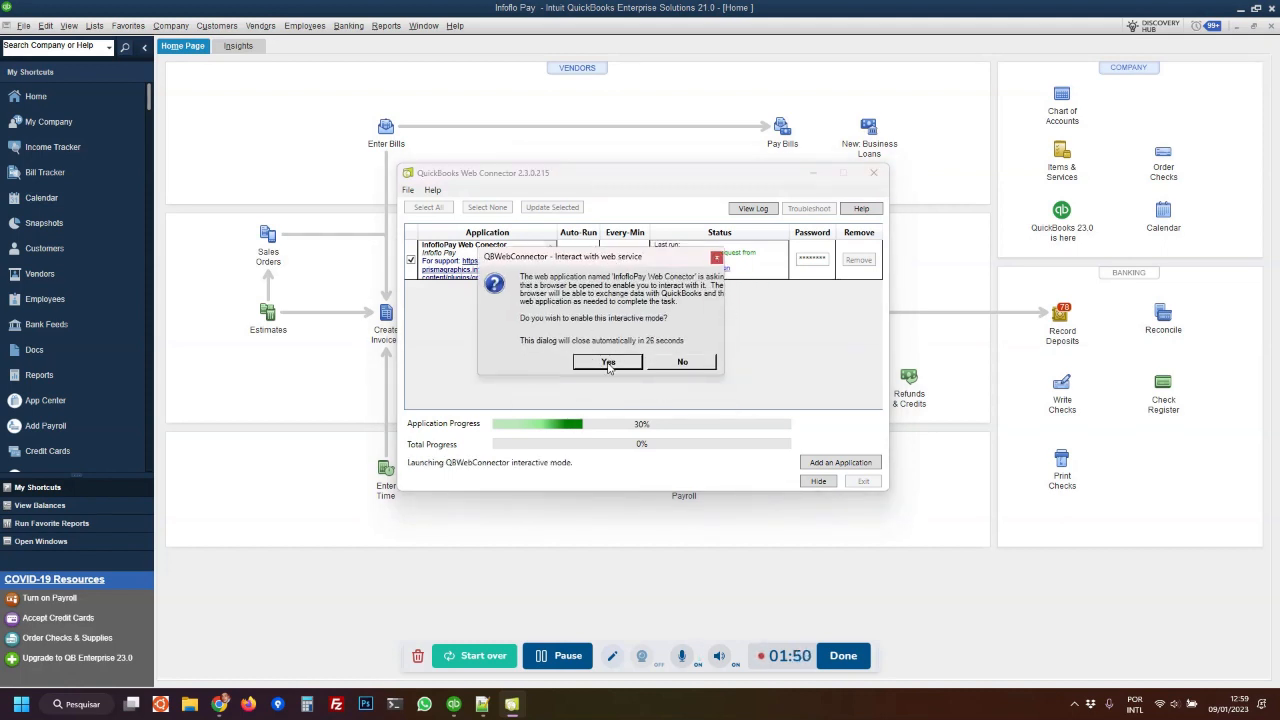
click(608, 363)
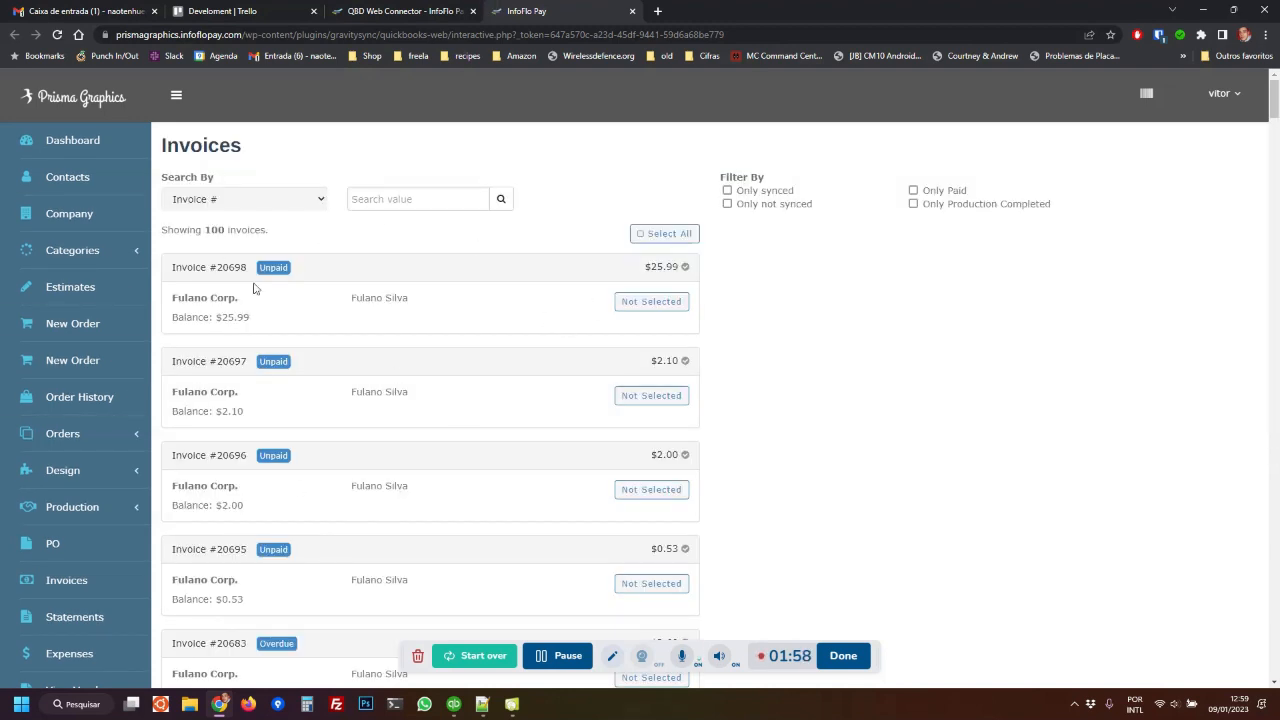
scroll(565, 428, down, 3)
scroll(571, 432, down, 4)
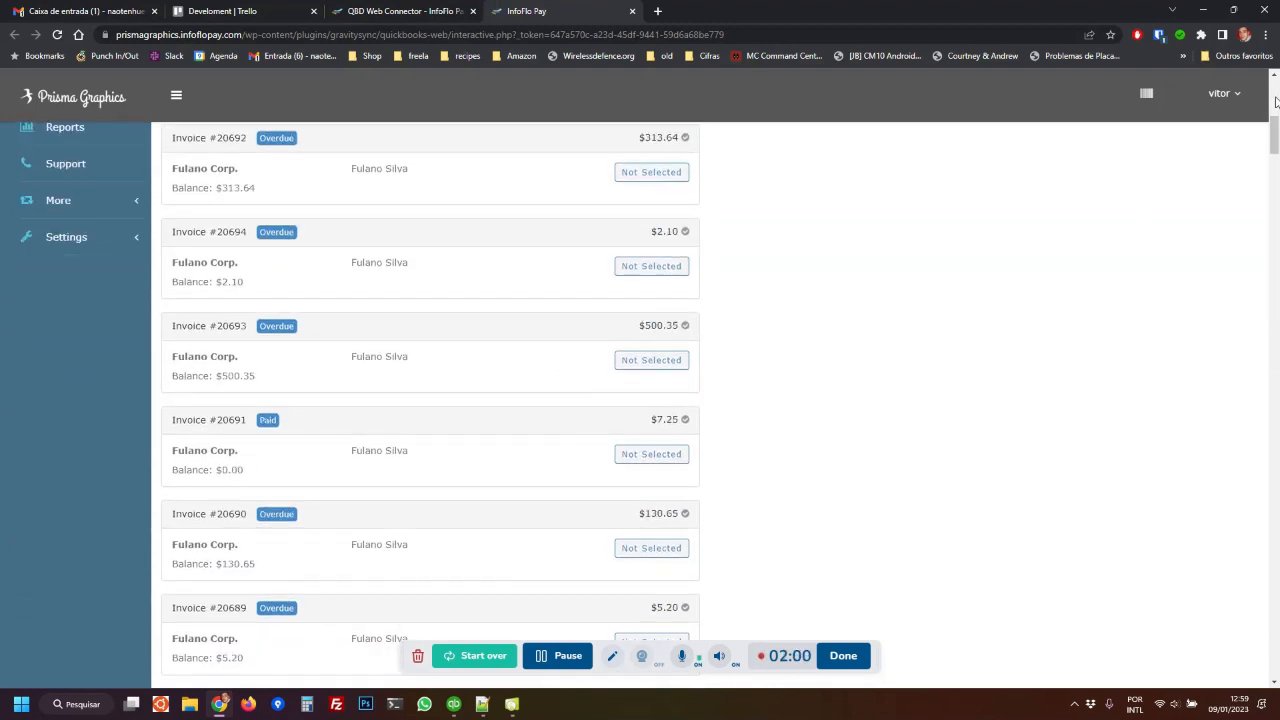
drag(1275, 134, 1249, 79)
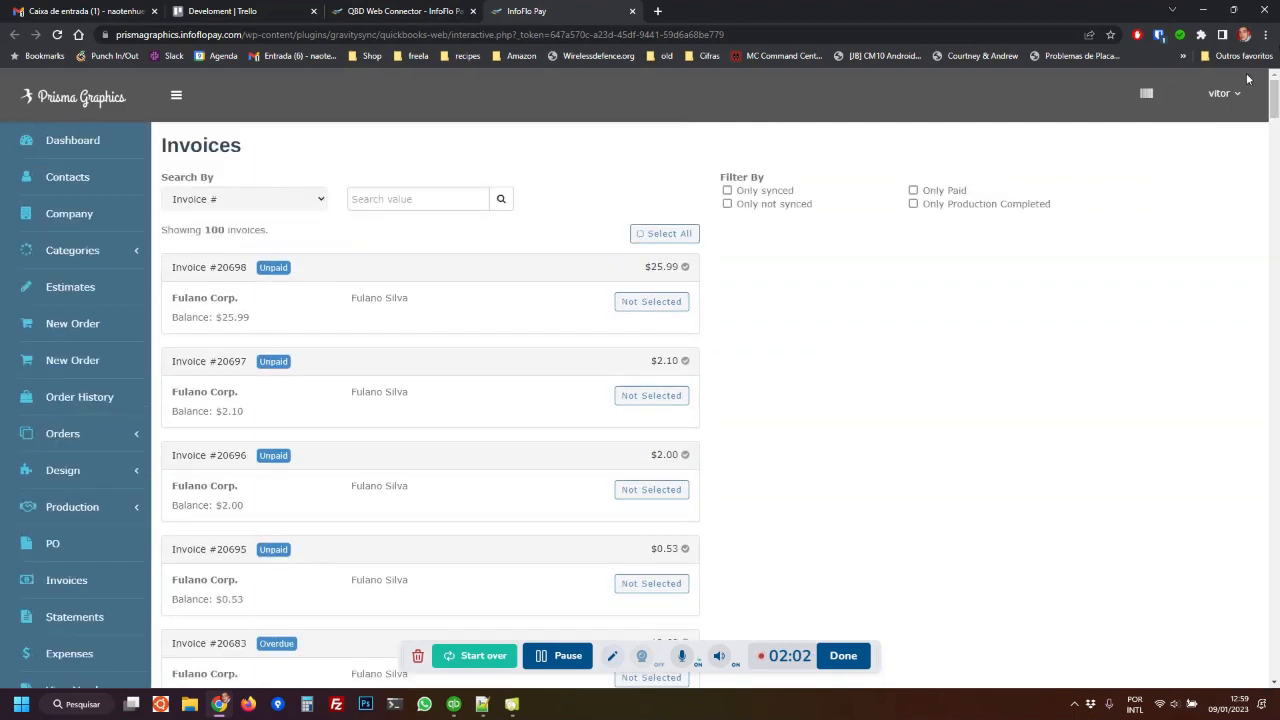
click(265, 200)
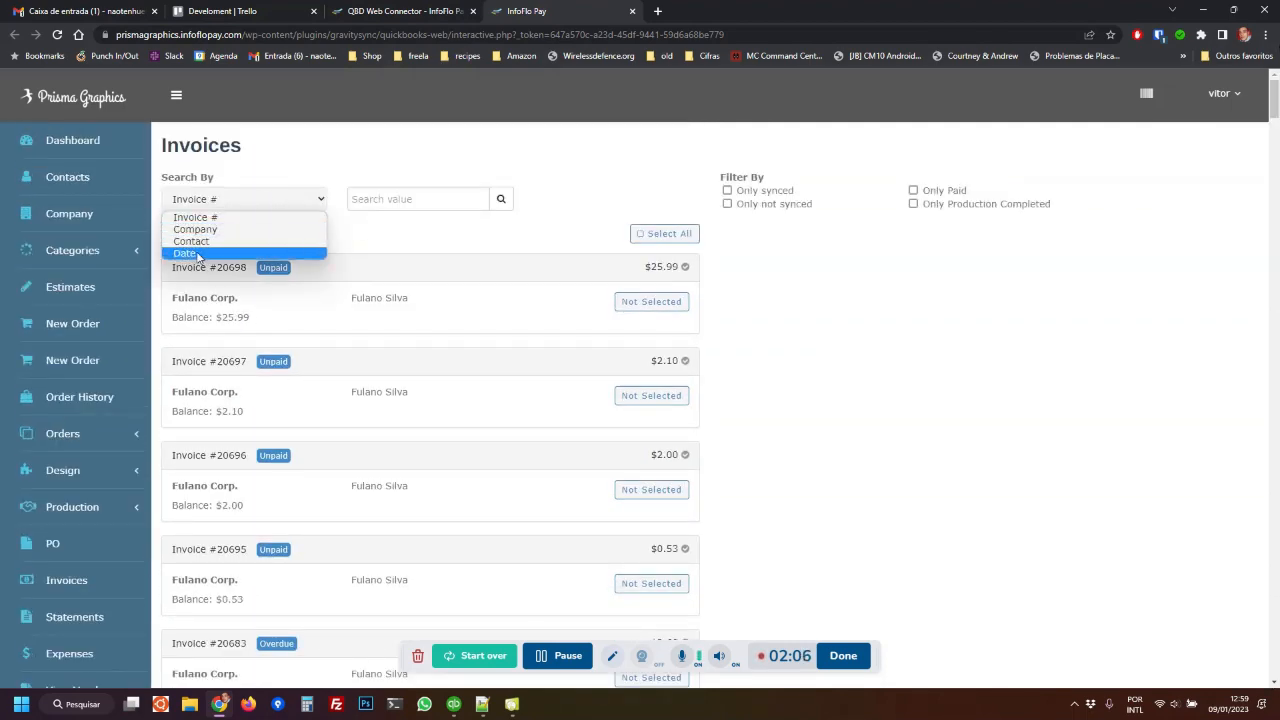
click(198, 243)
click(213, 204)
click(203, 242)
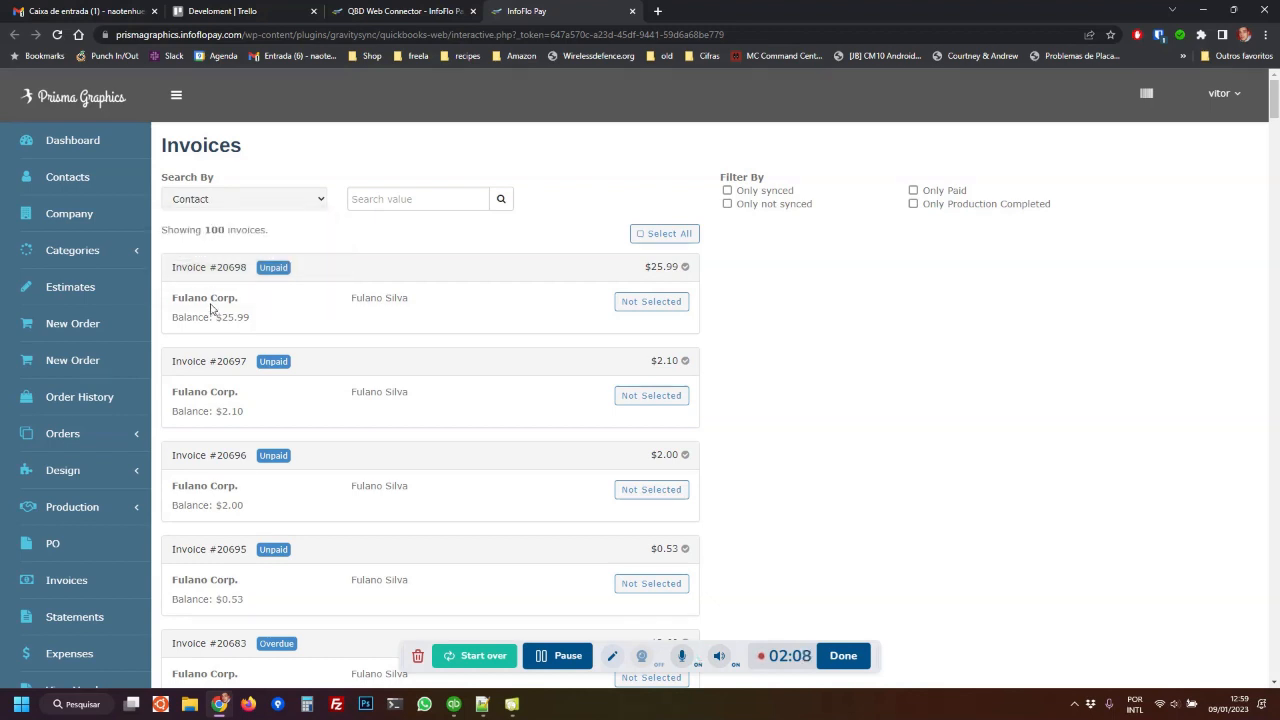
Search the invoices by Company for "Fulano Corp.", copying the company name from the first invoice.
drag(174, 298, 252, 302)
key(ctrl+c)
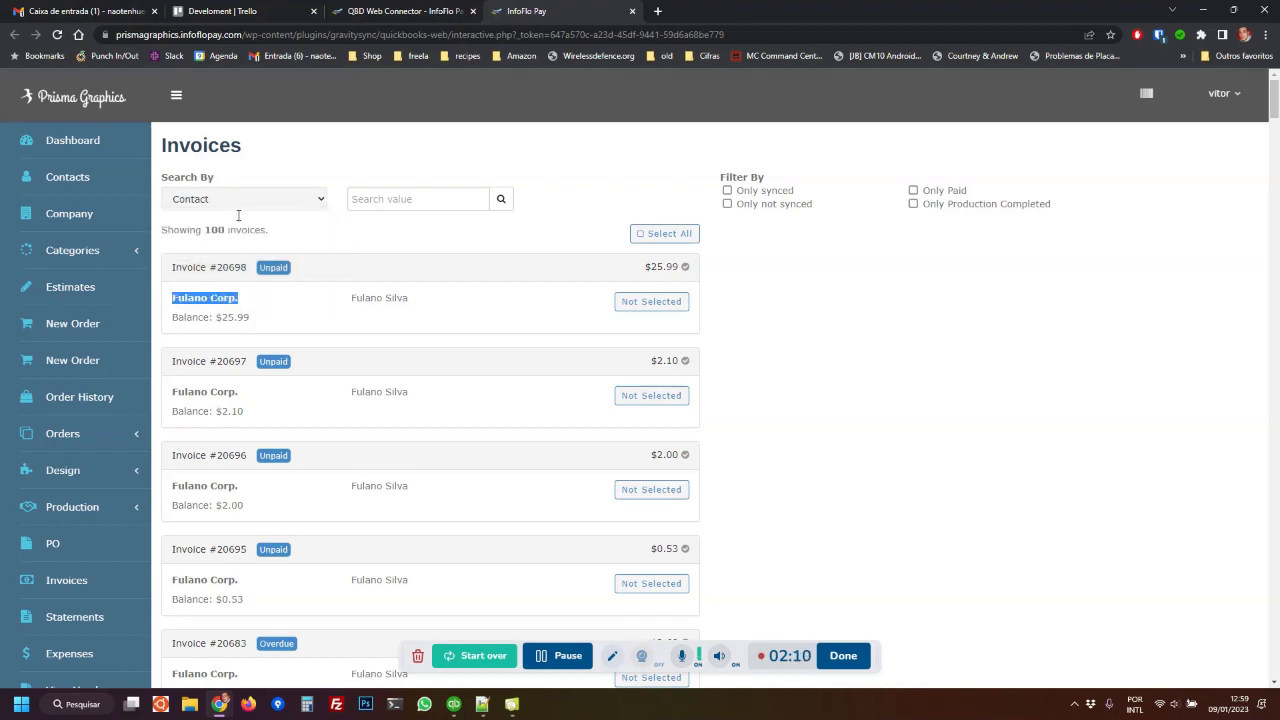
click(240, 205)
click(212, 228)
click(400, 198)
key(ctrl+v)
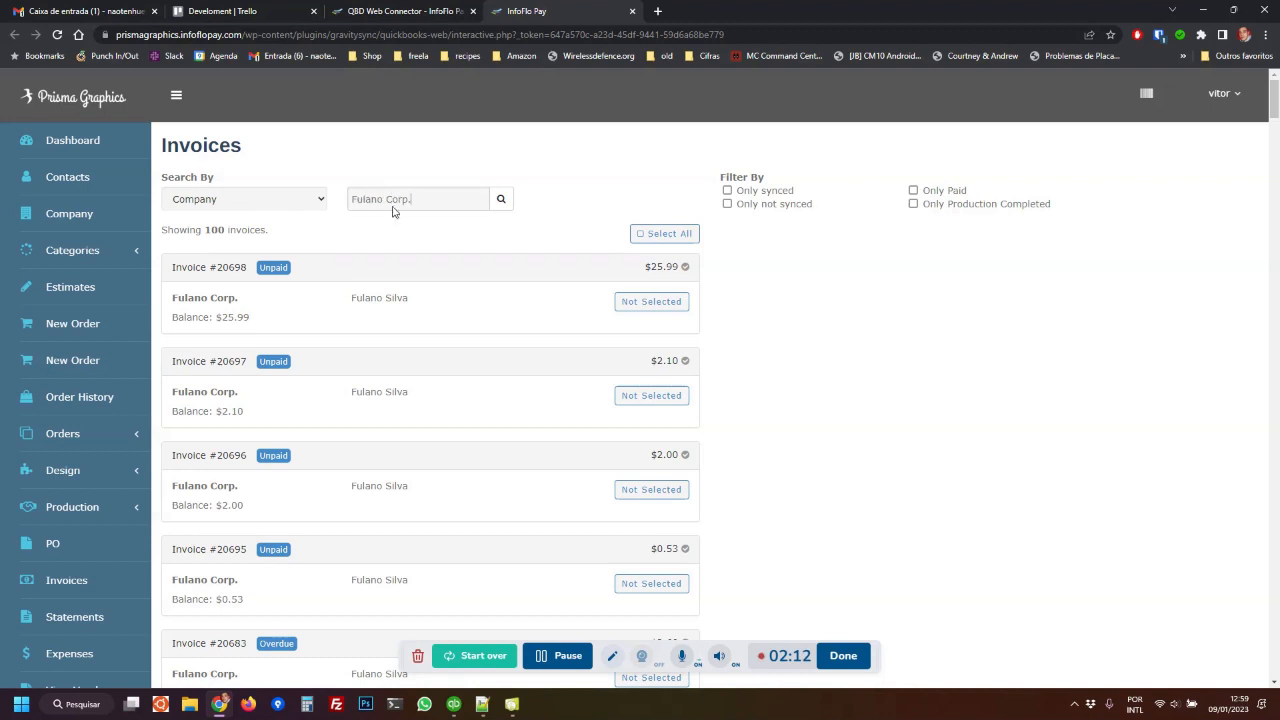
click(502, 200)
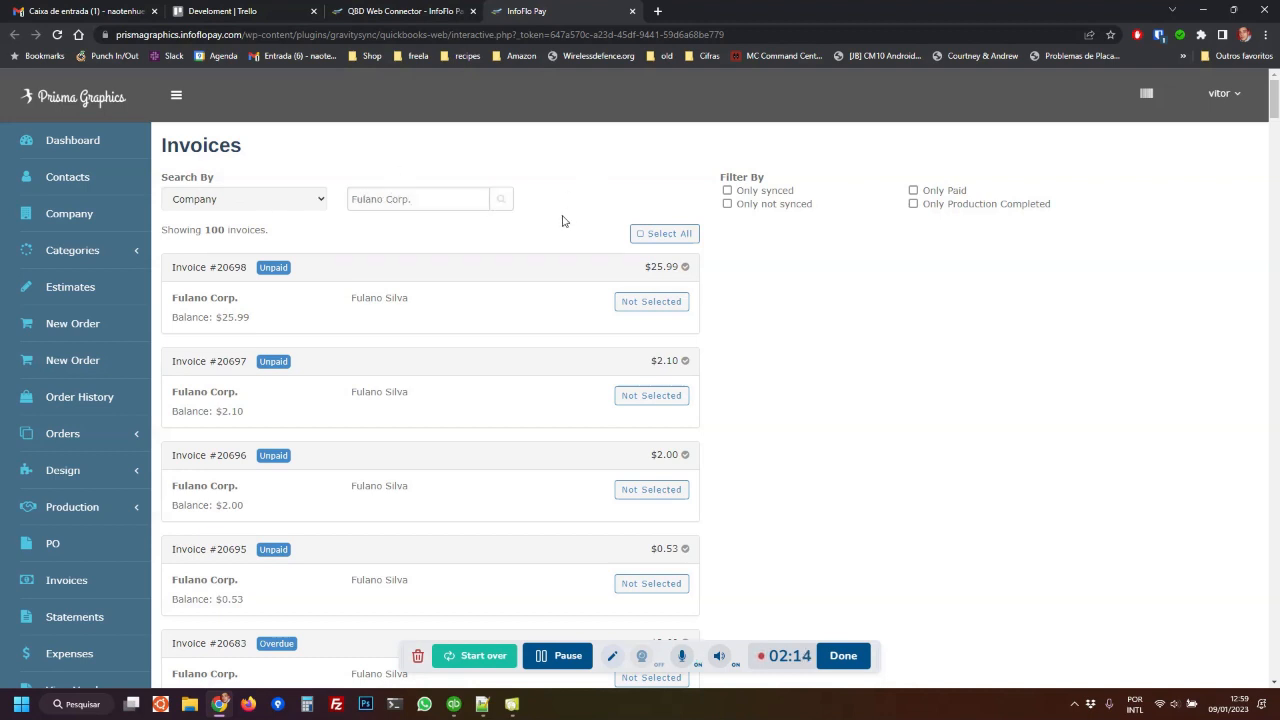
drag(187, 230, 256, 231)
click(189, 226)
drag(1275, 110, 1272, 20)
Filter the invoices to Only Paid and Only Production Completed, and select all the remaining ones for syncing.
click(958, 191)
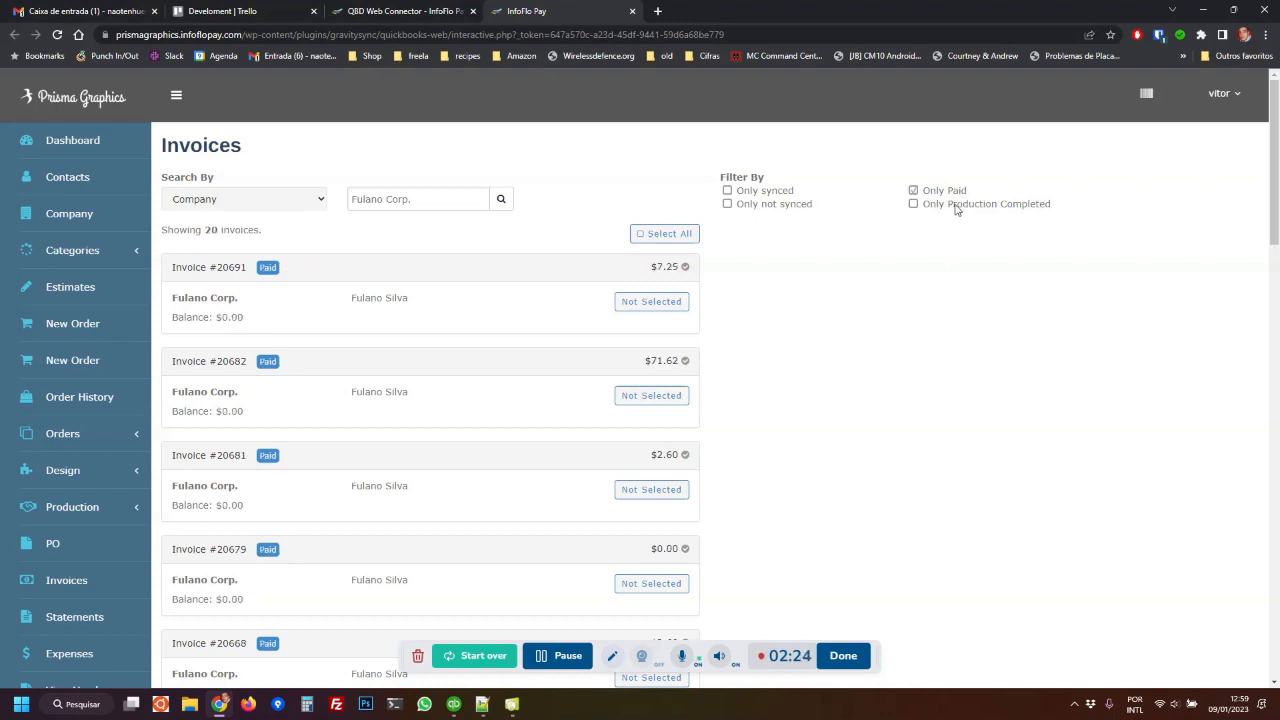
click(955, 205)
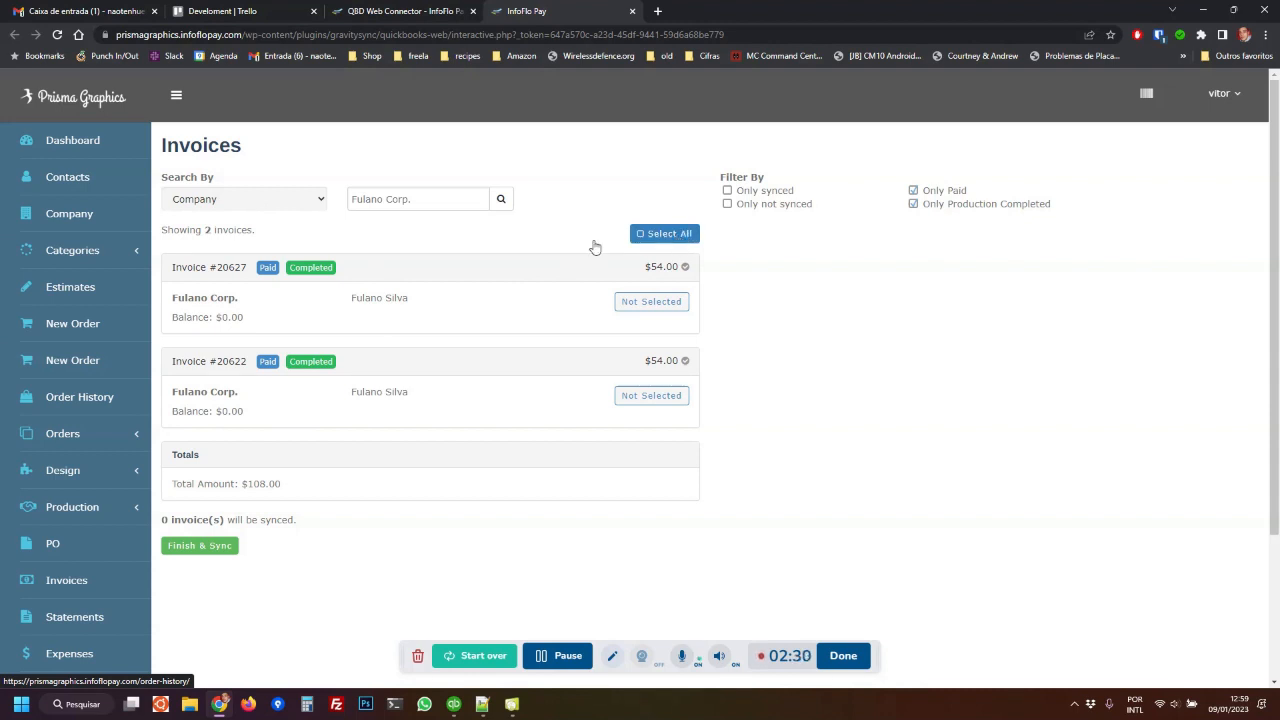
click(680, 236)
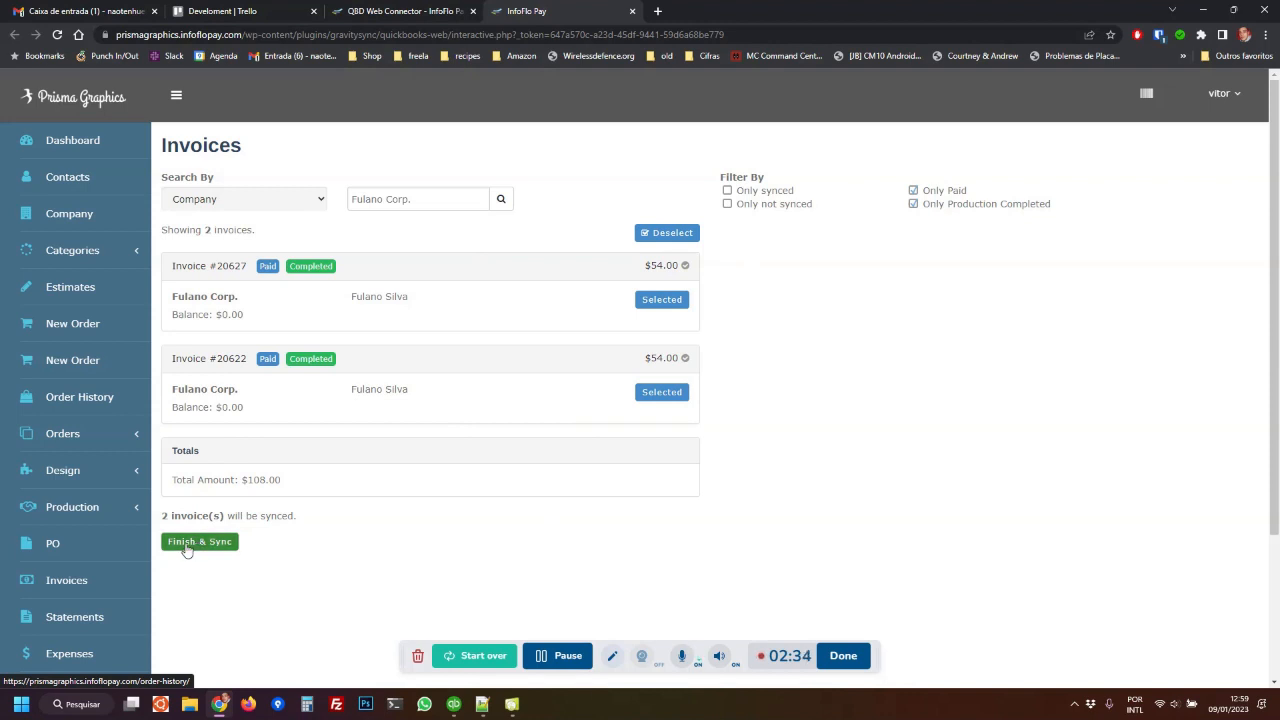
Finish the interactive session to sync the selected invoices, close its browser page, and switch back to QuickBooks Web Connector.
click(190, 544)
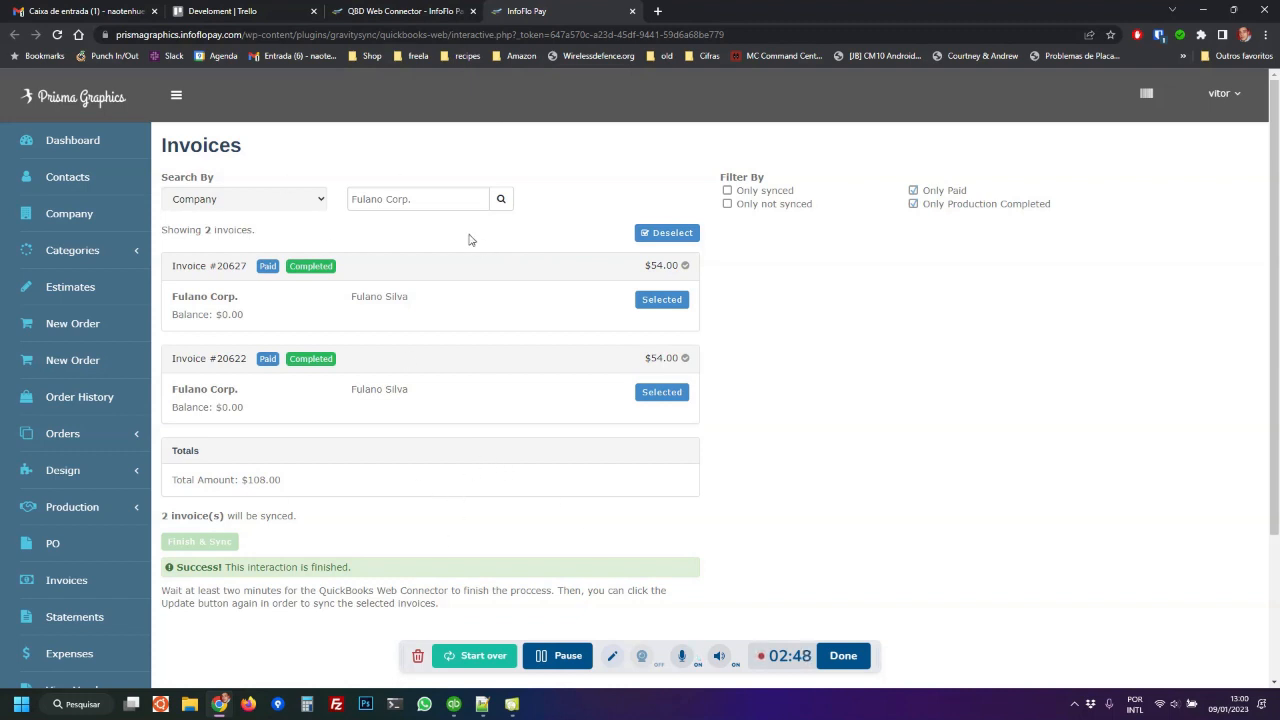
click(632, 11)
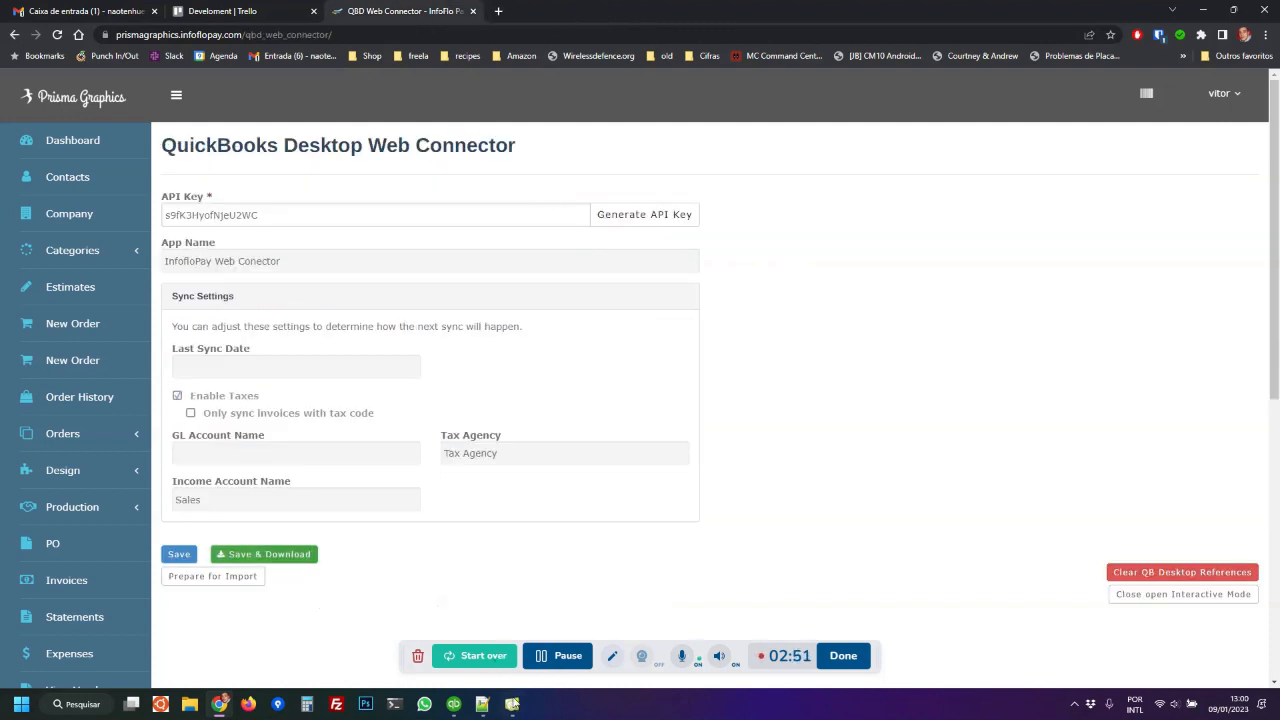
click(512, 704)
drag(629, 176, 628, 161)
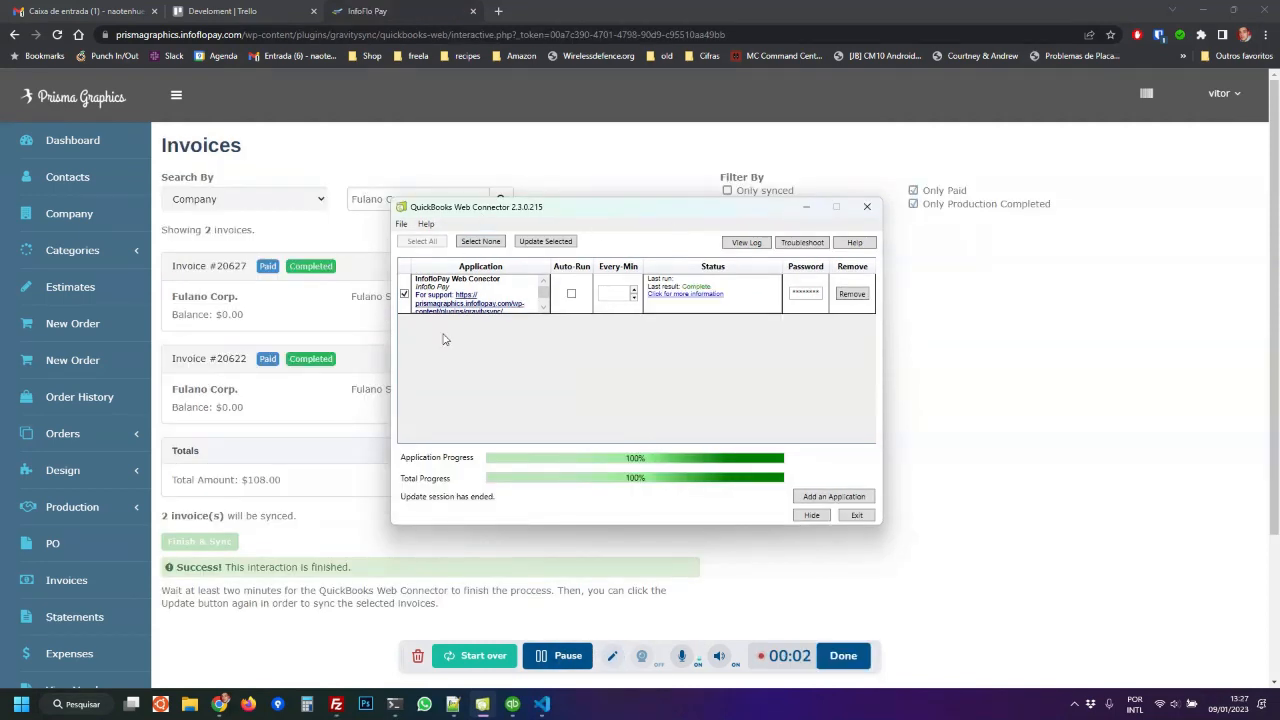
Switch to QuickBooks Desktop, open the Customer Center, and search the active customers for "fulano".
click(512, 704)
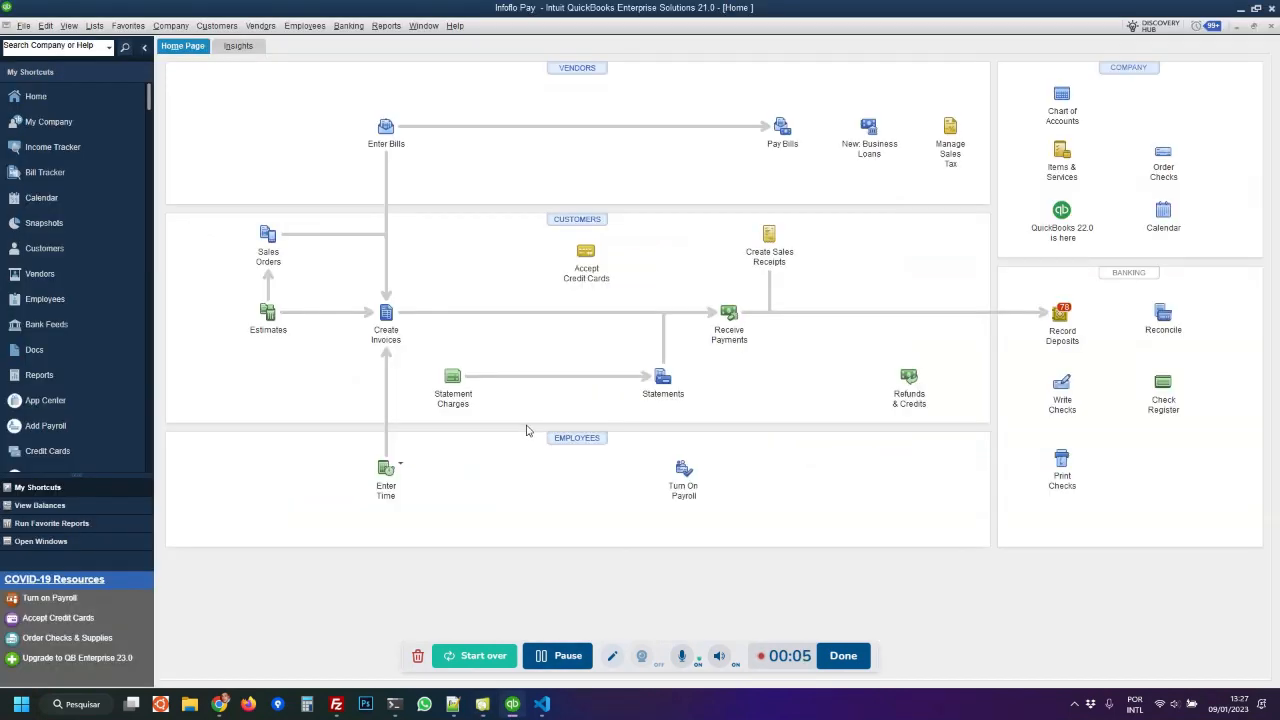
click(557, 222)
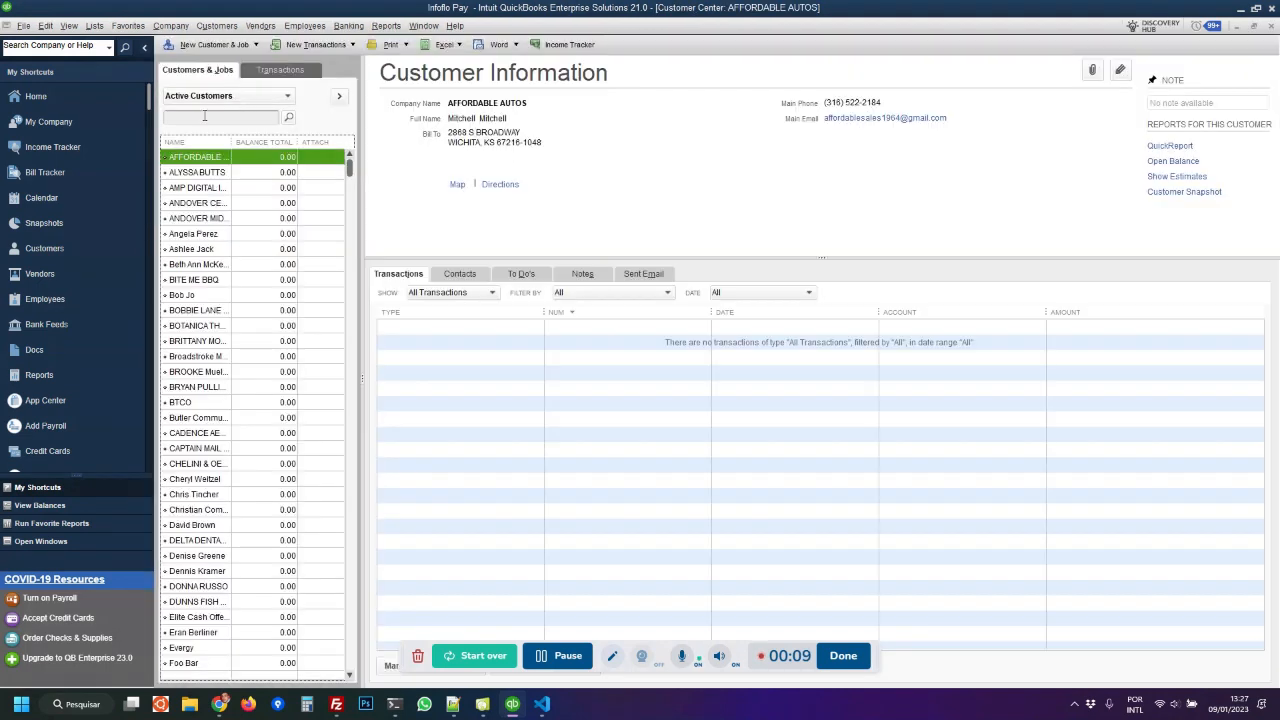
click(205, 116)
text(fulano)
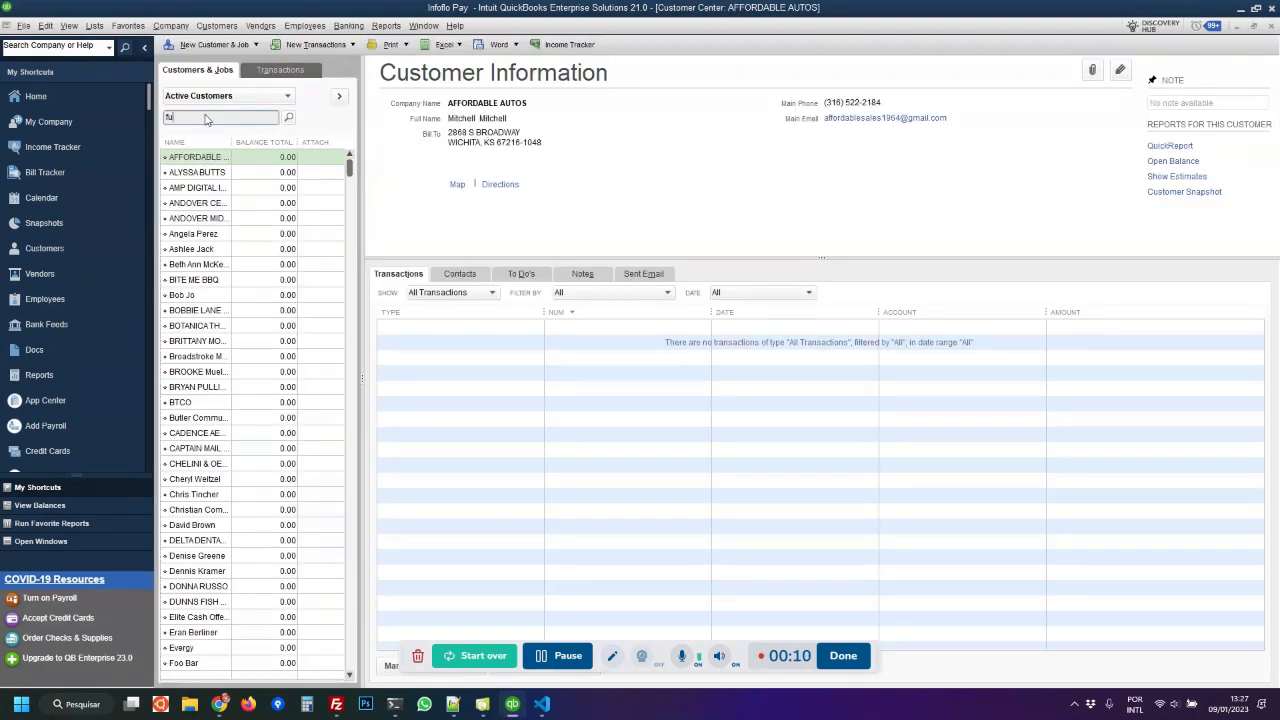
click(289, 117)
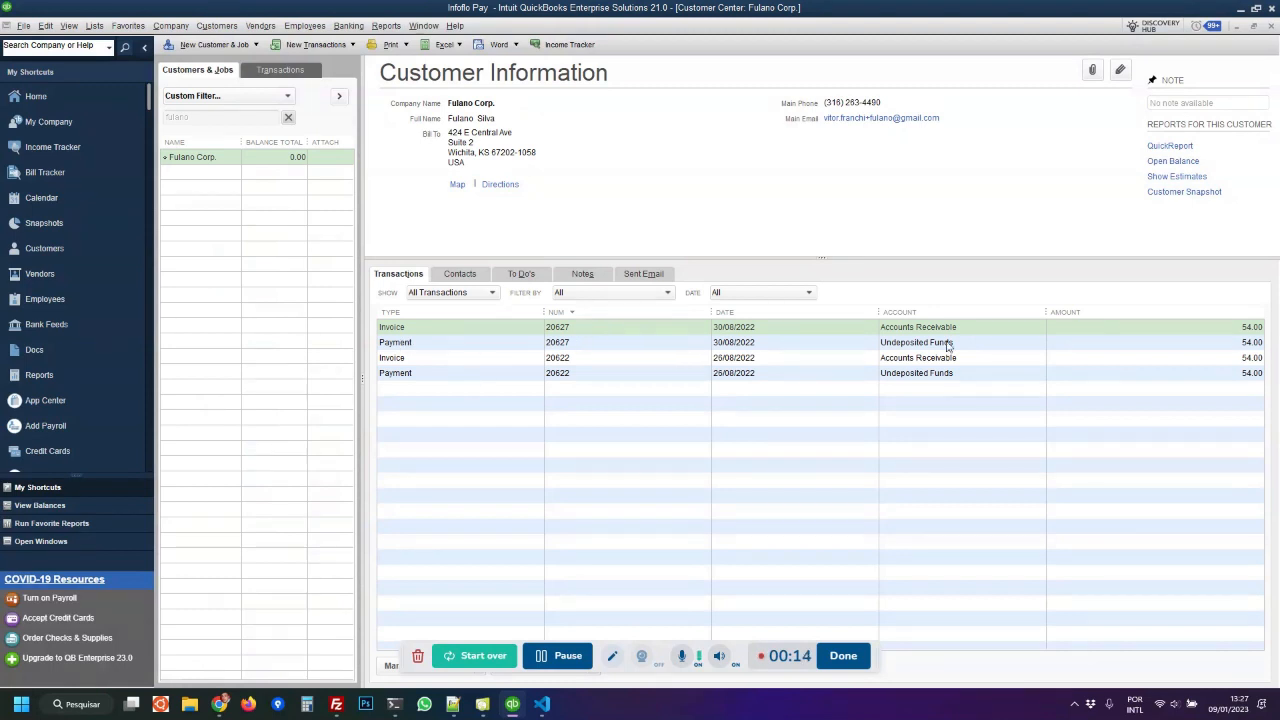
Check the synced invoices and payments in Fulano Corp.'s transaction list, selecting the first payment and comparing the transaction numbers.
click(402, 343)
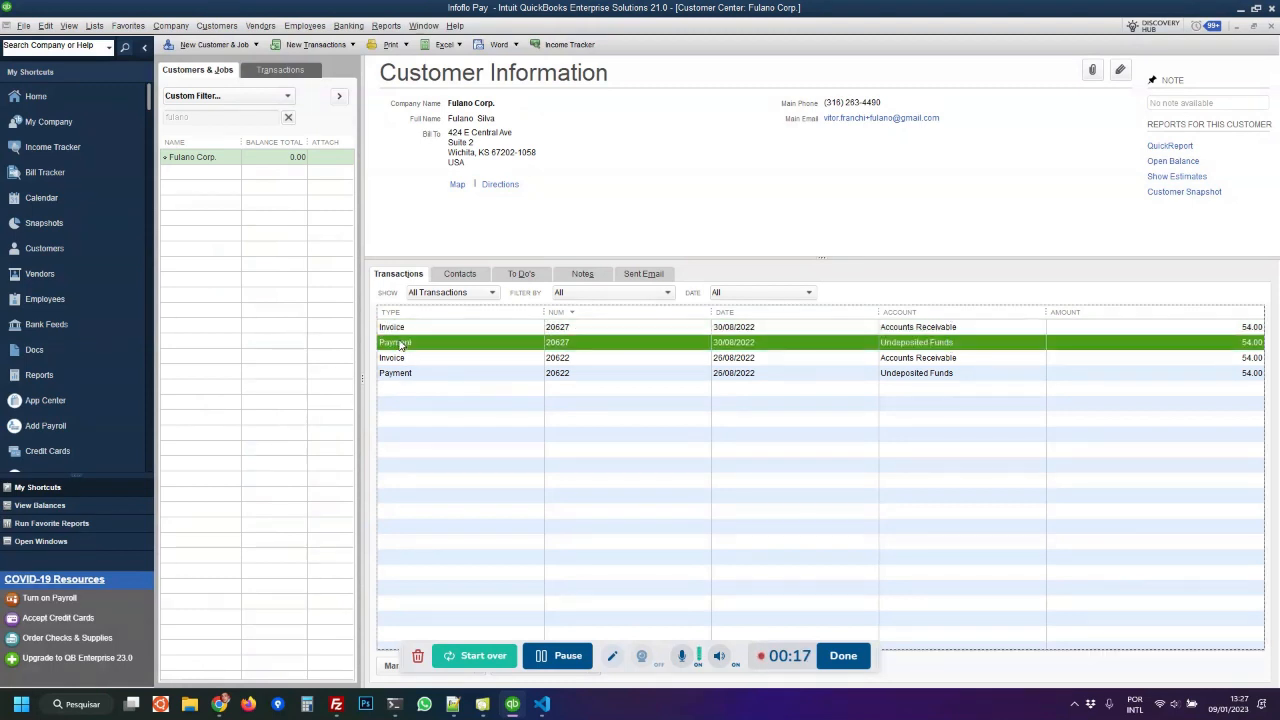
click(578, 316)
click(572, 315)
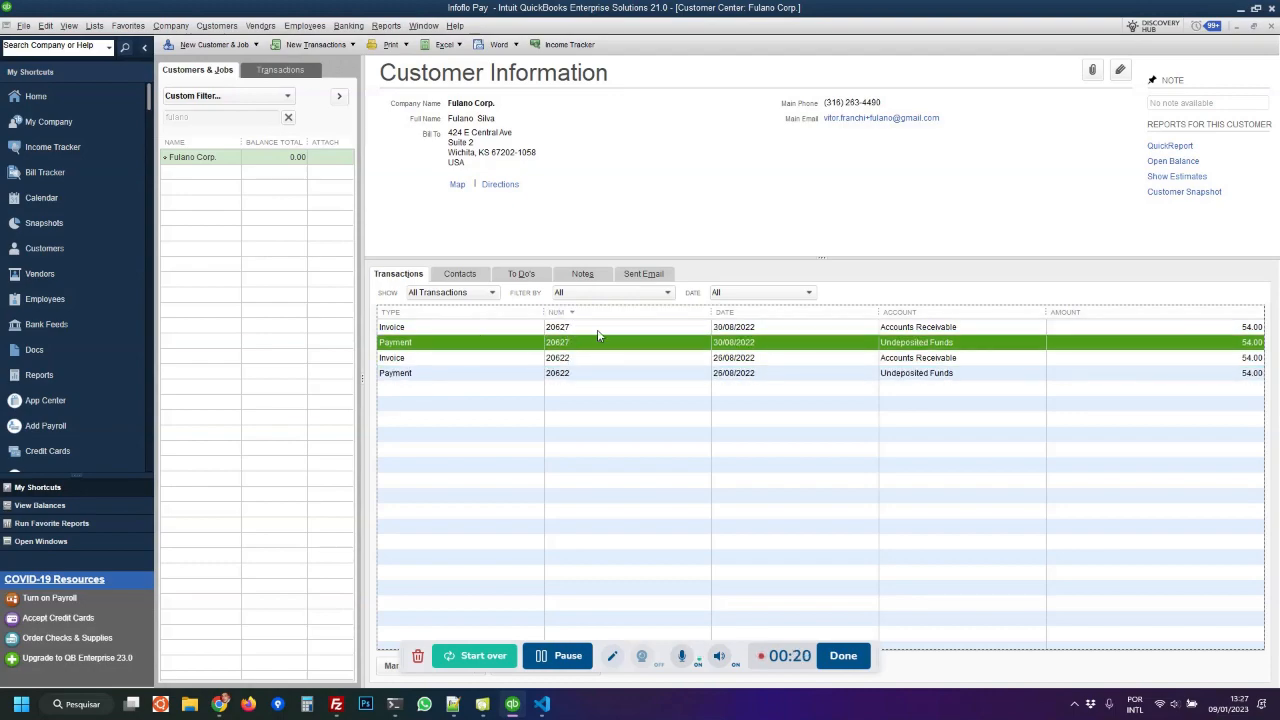